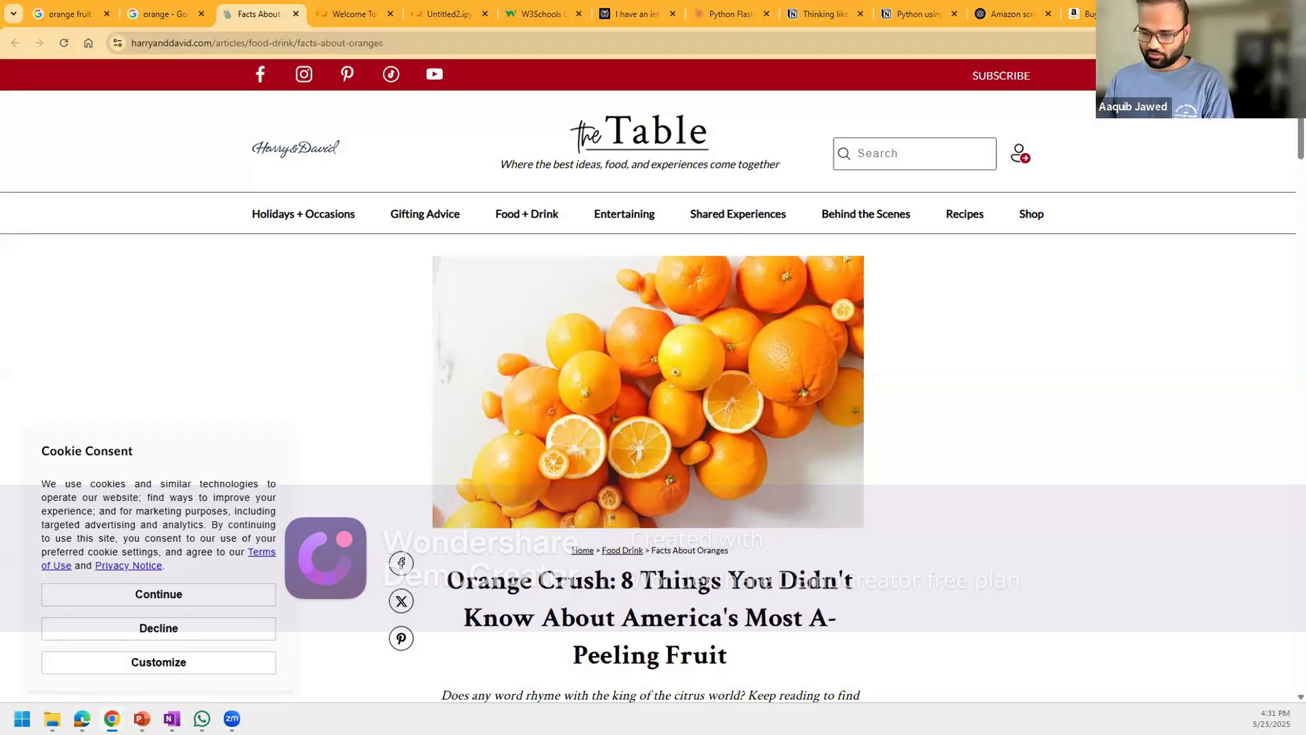
- Switch to PowerPoint, paste the copied oranges photo onto slide 10, and place it rotated clockwise at the slide's left edge
{"action": "key", "text": "alt+Tab"}
{"action": "left_click", "coordinate": [124, 477]}
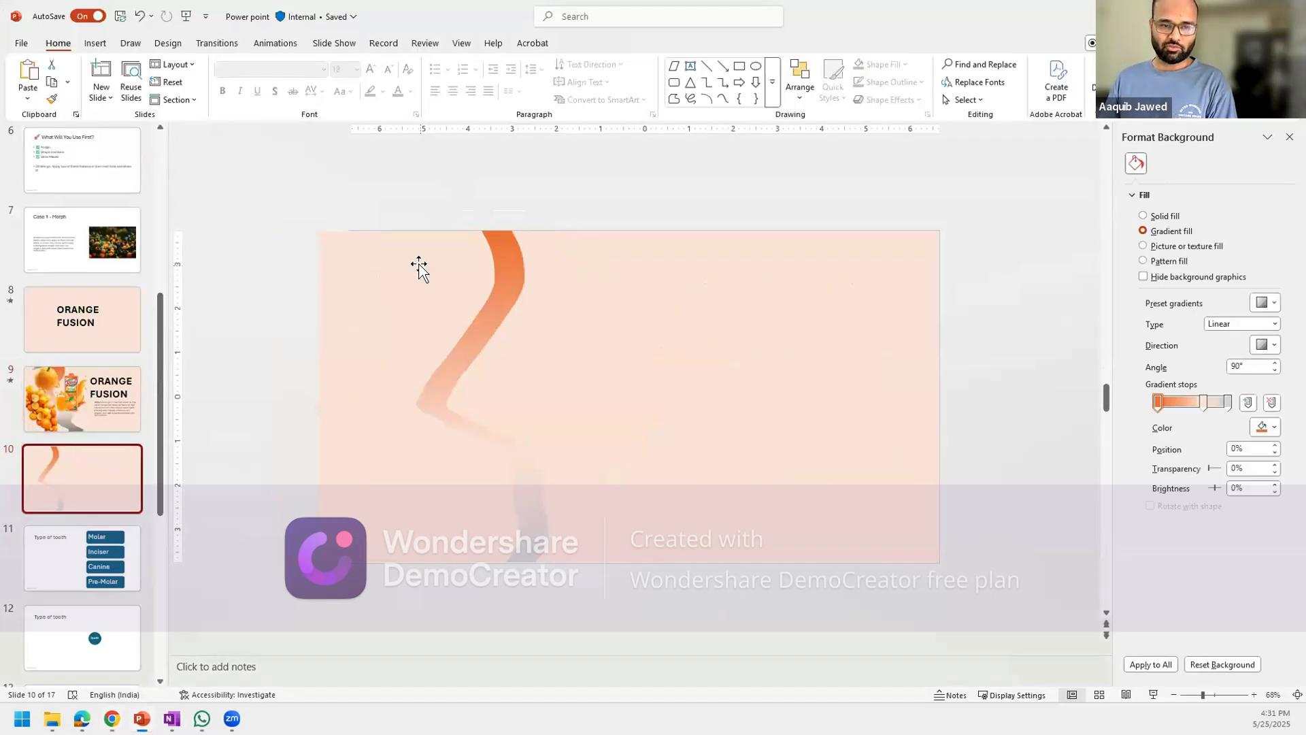
{"action": "key", "text": "ctrl+v"}
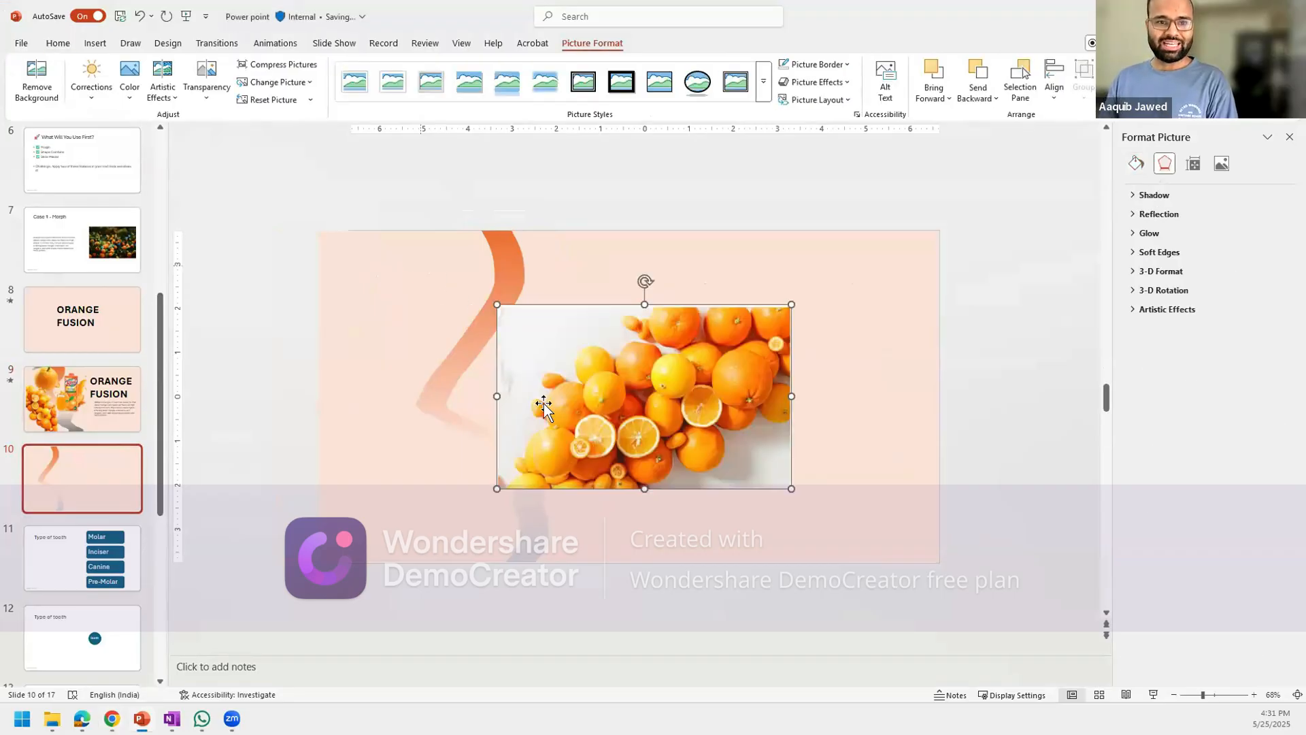
{"action": "left_click_drag", "start_coordinate": [586, 411], "coordinate": [567, 409]}
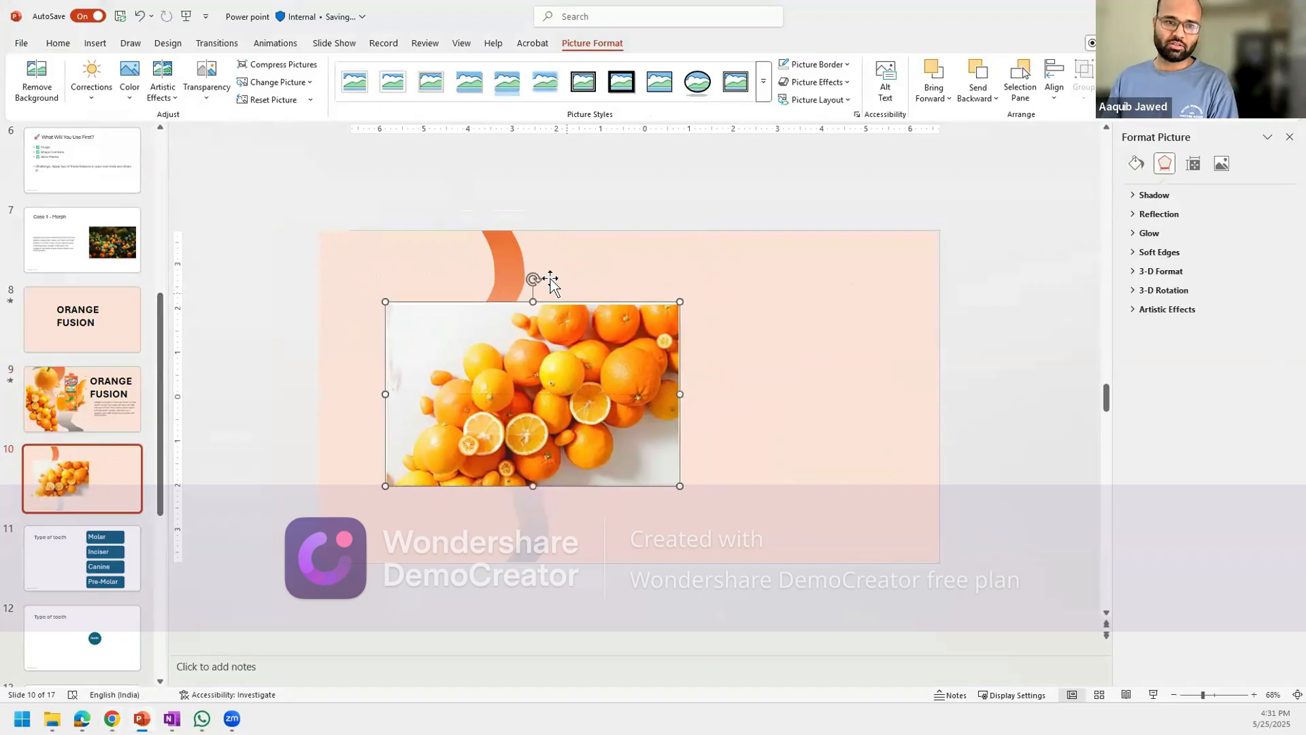
{"action": "left_click_drag", "start_coordinate": [552, 278], "coordinate": [612, 334]}
{"action": "left_click_drag", "start_coordinate": [513, 368], "coordinate": [461, 379]}
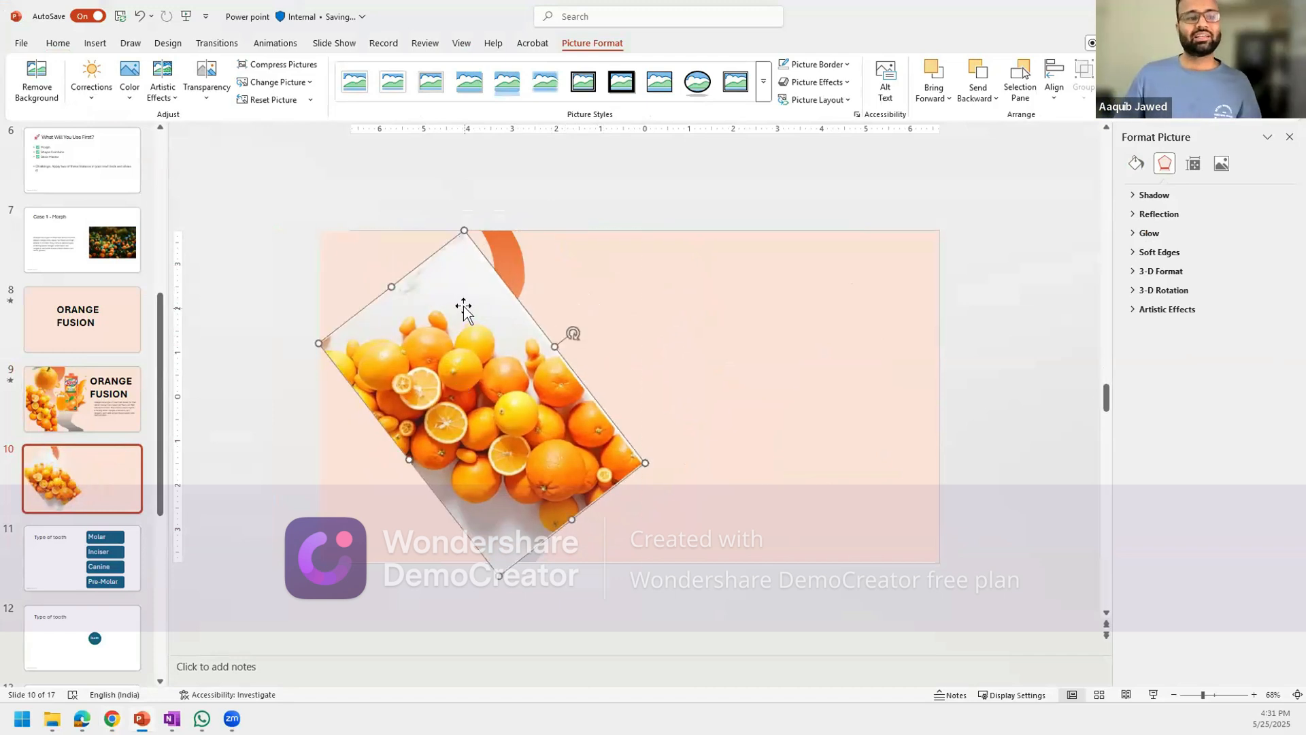
- Remove the background of the oranges photo, marking all the missed oranges around the pile's edges as areas to keep
{"action": "left_click", "coordinate": [36, 82]}
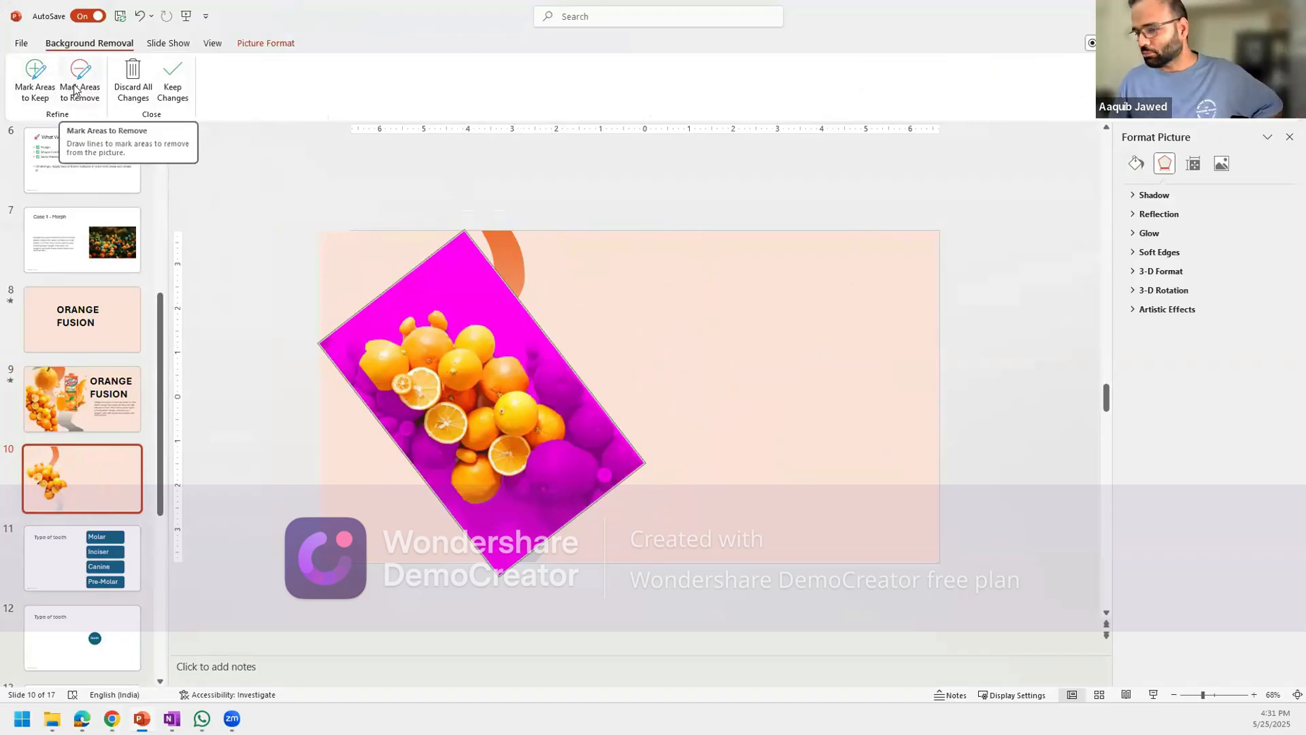
{"action": "left_click", "coordinate": [38, 85]}
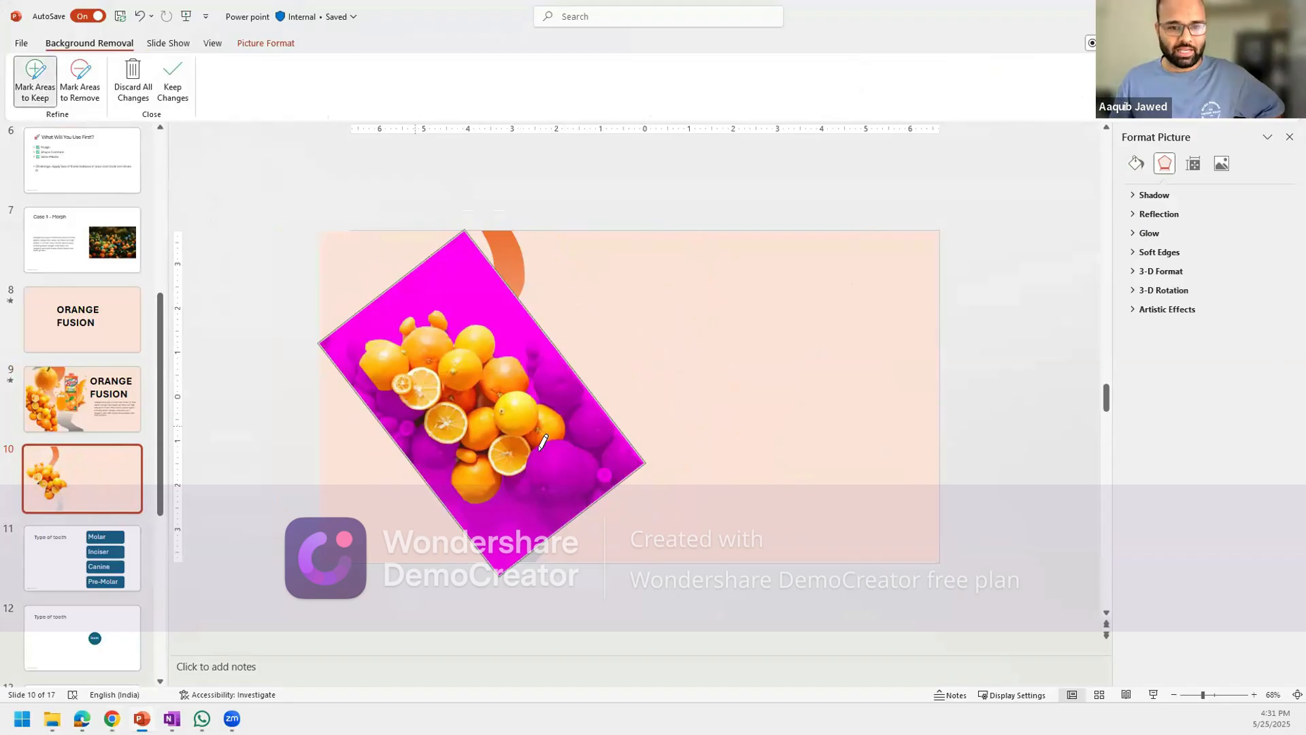
{"action": "left_click_drag", "start_coordinate": [554, 476], "coordinate": [602, 427]}
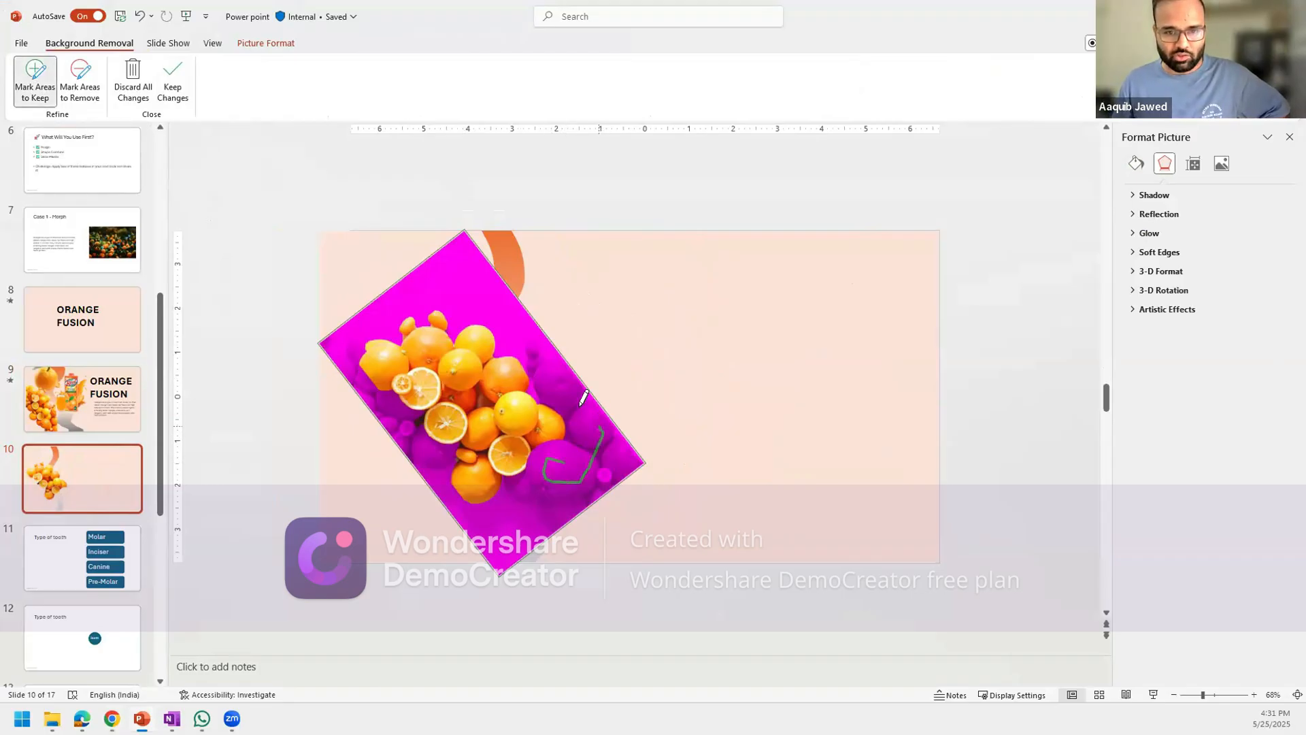
{"action": "mouse_move", "coordinate": [570, 385]}
{"action": "left_mouse_down"}
{"action": "mouse_move", "coordinate": [552, 367]}
{"action": "mouse_move", "coordinate": [606, 445]}
{"action": "mouse_move", "coordinate": [565, 500]}
{"action": "mouse_move", "coordinate": [504, 440]}
{"action": "mouse_move", "coordinate": [357, 353]}
{"action": "mouse_move", "coordinate": [435, 345]}
{"action": "mouse_move", "coordinate": [479, 369]}
{"action": "left_mouse_up"}
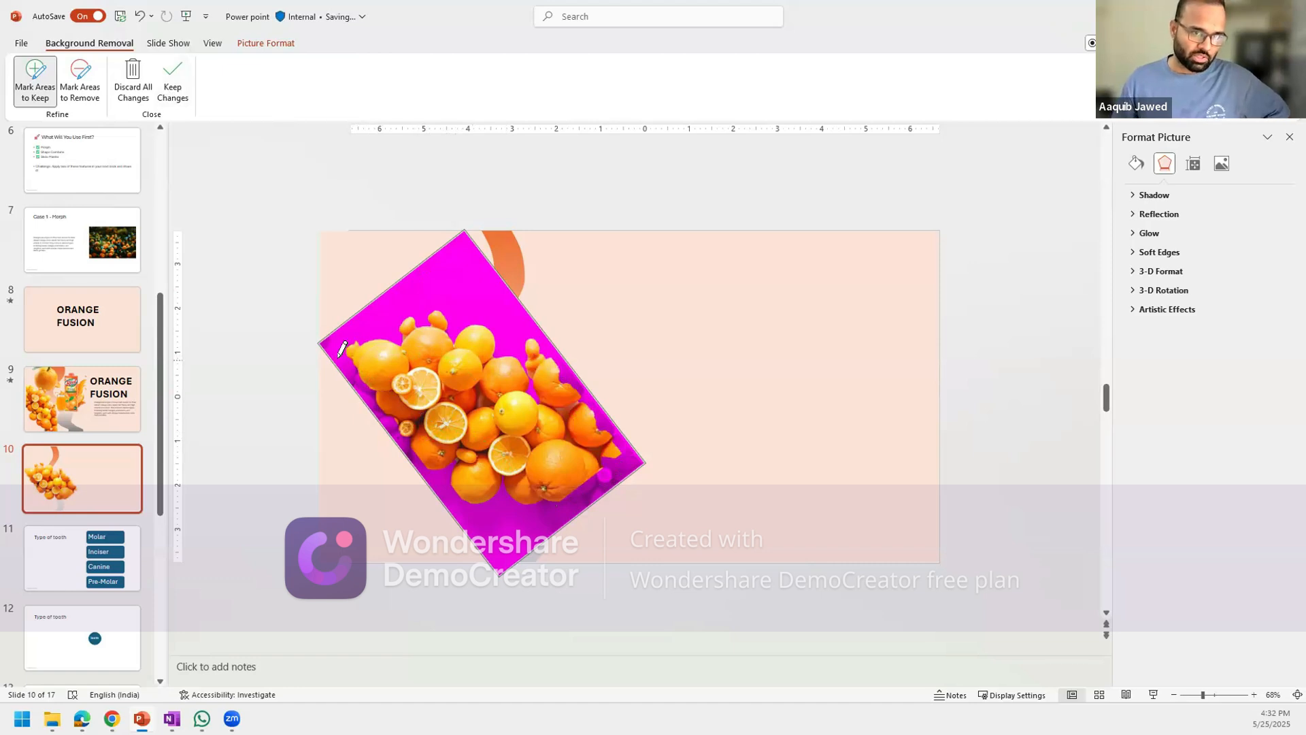
{"action": "left_click_drag", "start_coordinate": [362, 404], "coordinate": [355, 365]}
{"action": "left_click_drag", "start_coordinate": [366, 410], "coordinate": [393, 433]}
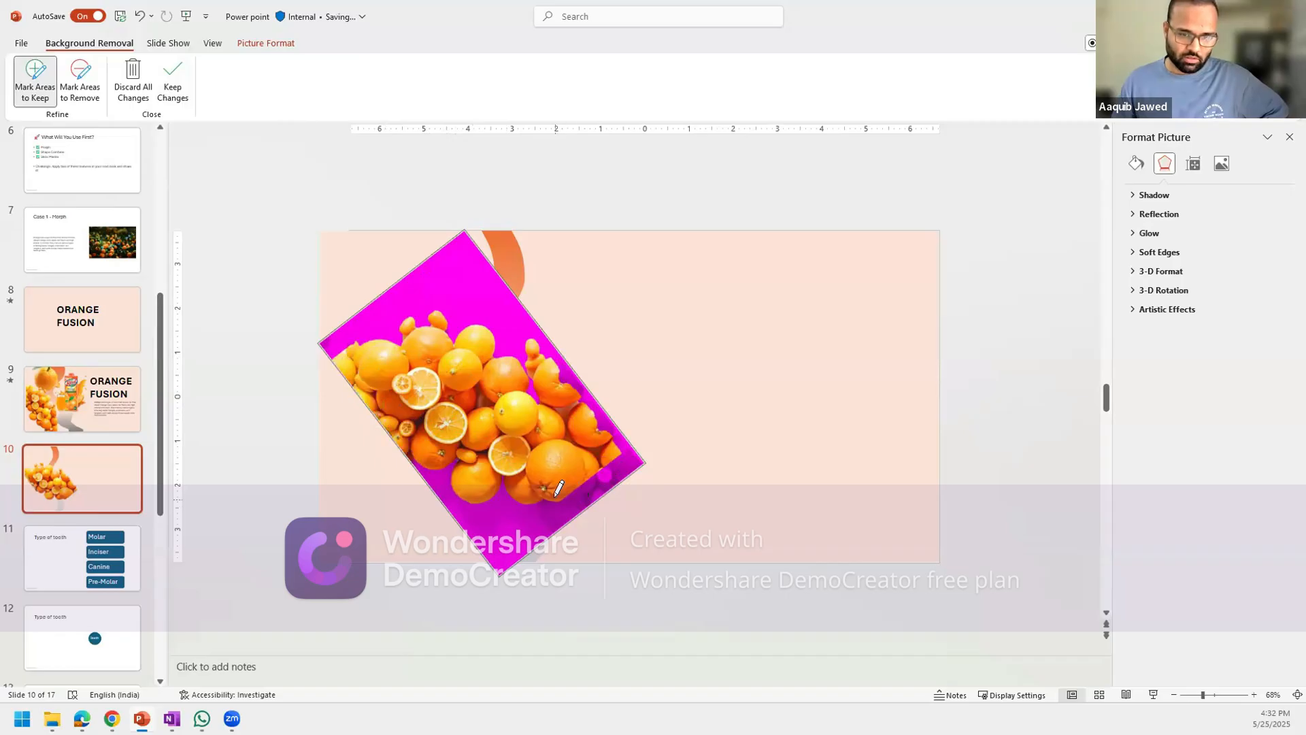
{"action": "left_click_drag", "start_coordinate": [636, 459], "coordinate": [626, 435]}
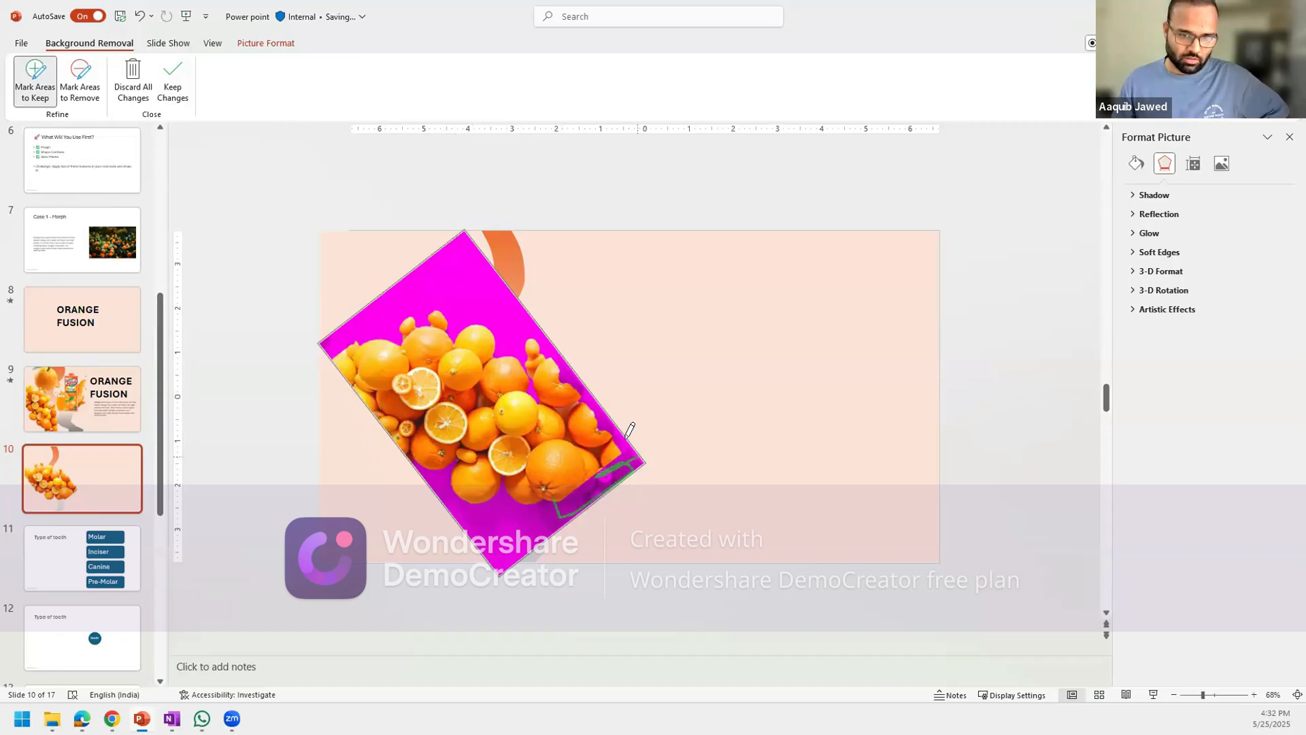
{"action": "left_click_drag", "start_coordinate": [577, 380], "coordinate": [562, 367]}
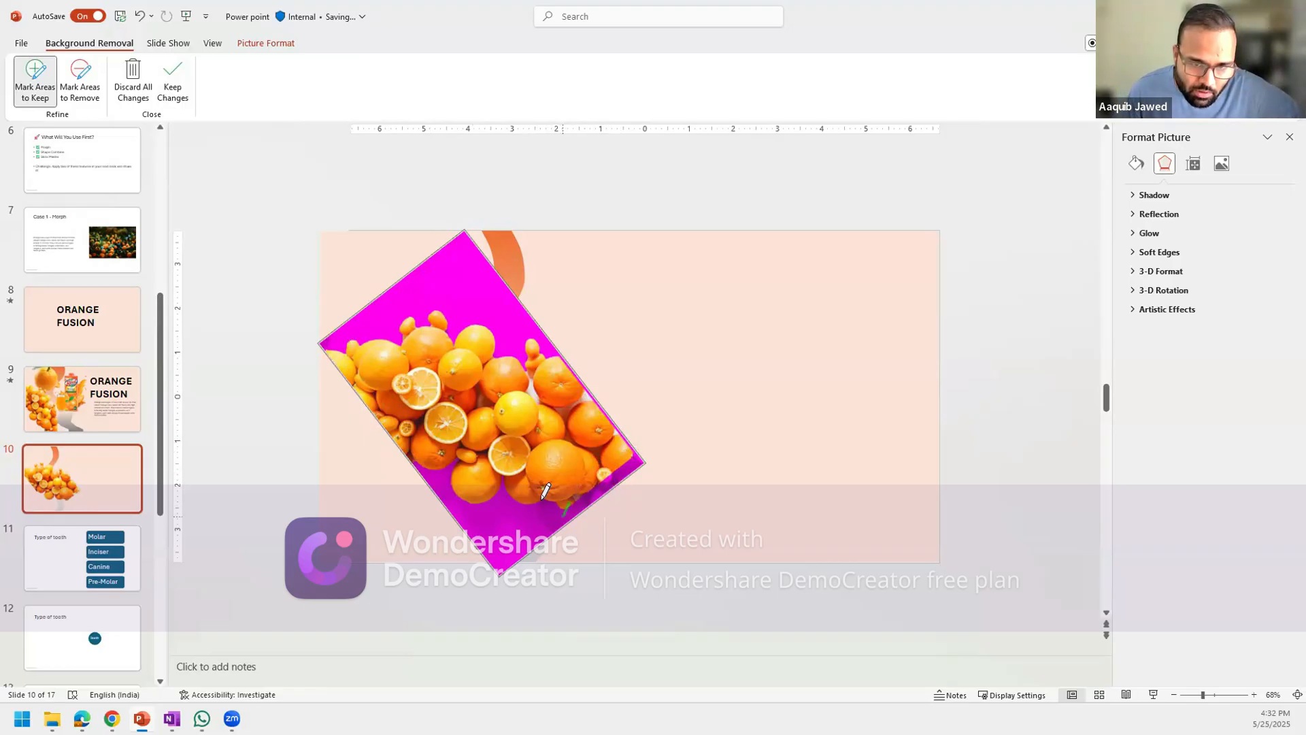
{"action": "left_click_drag", "start_coordinate": [546, 509], "coordinate": [544, 518]}
{"action": "left_click_drag", "start_coordinate": [618, 474], "coordinate": [635, 471]}
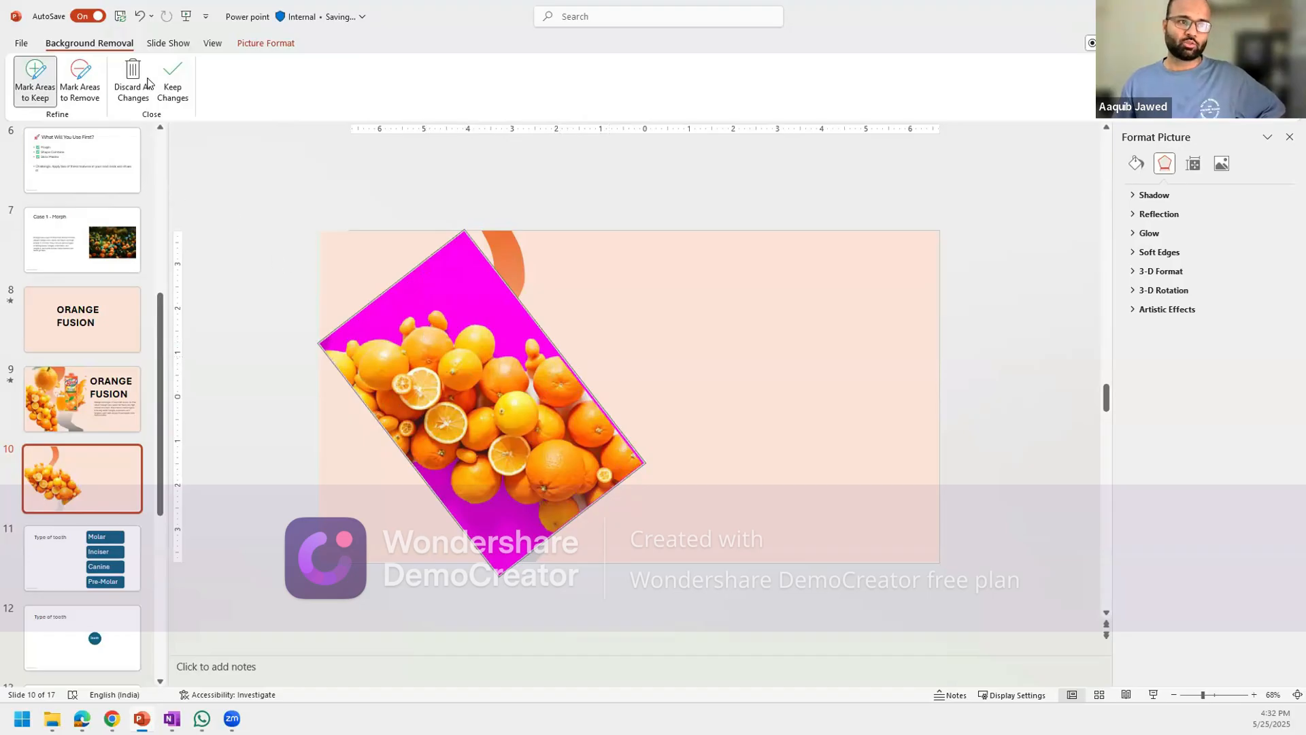
{"action": "left_click", "coordinate": [172, 81]}
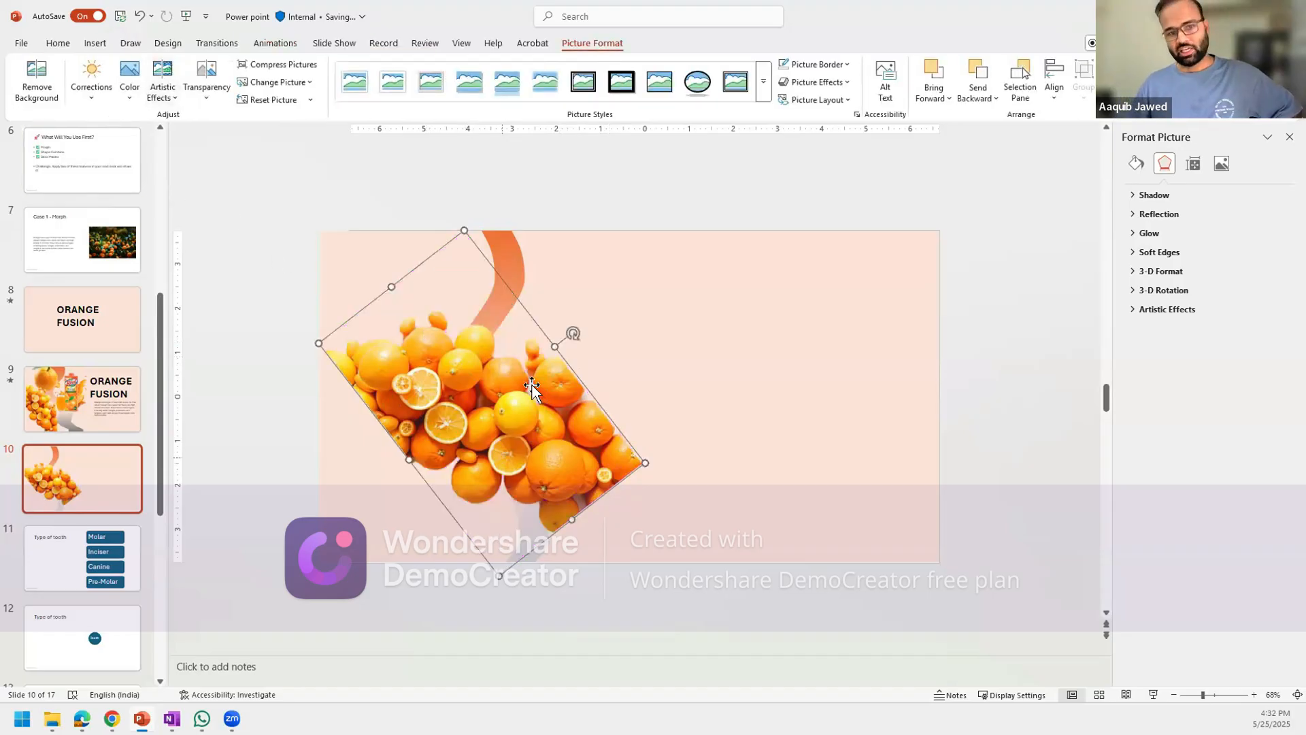
- Scale the cut-out oranges picture down slightly and reposition it against the slide's left edge
{"action": "left_click_drag", "start_coordinate": [463, 228], "coordinate": [478, 293]}
{"action": "left_click_drag", "start_coordinate": [489, 419], "coordinate": [457, 414]}
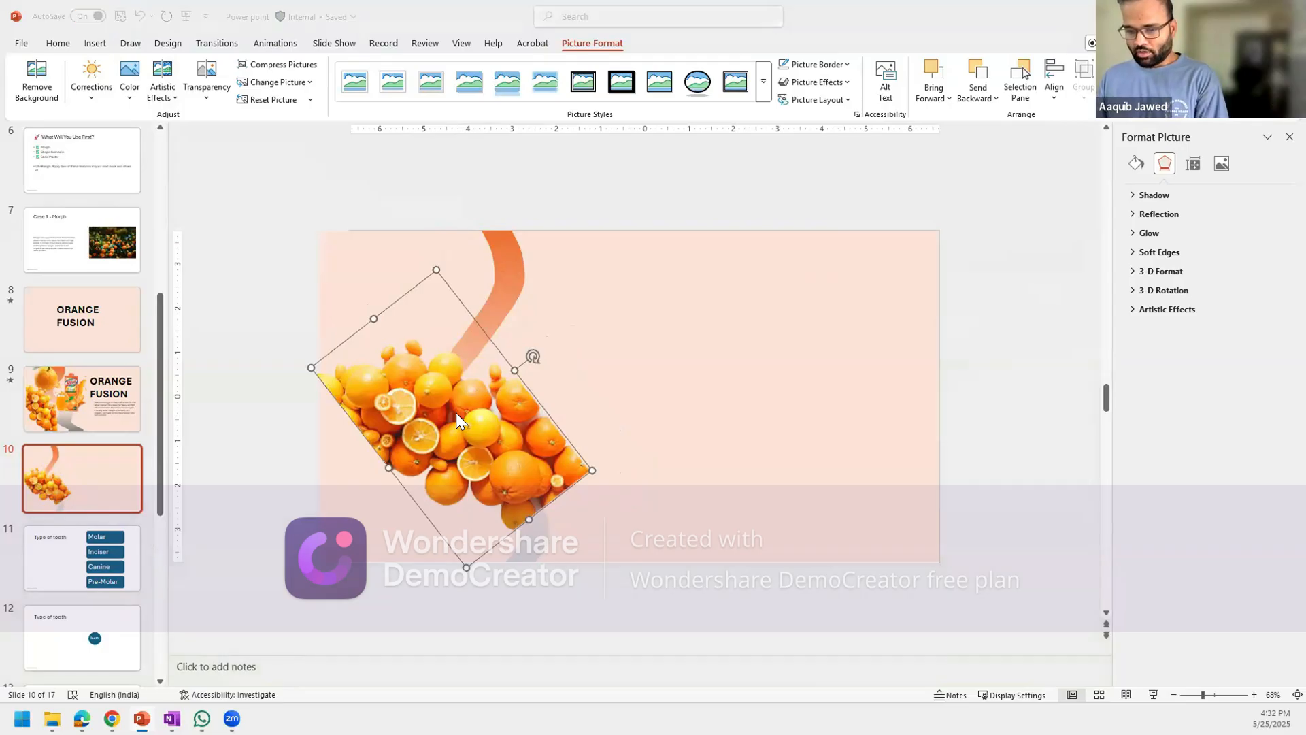
- Switch to Chrome and search Google Images for "orange drink"
{"action": "key", "text": "alt+Tab"}
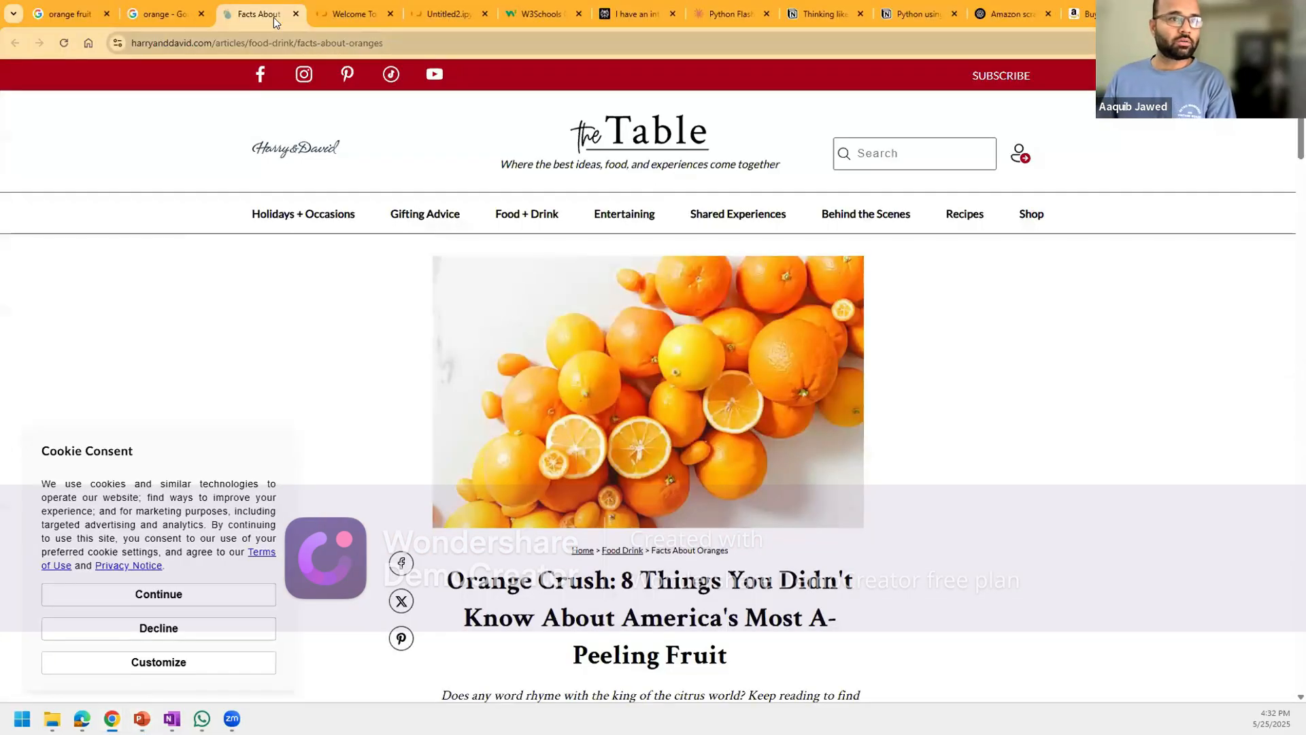
{"action": "left_click", "coordinate": [179, 14]}
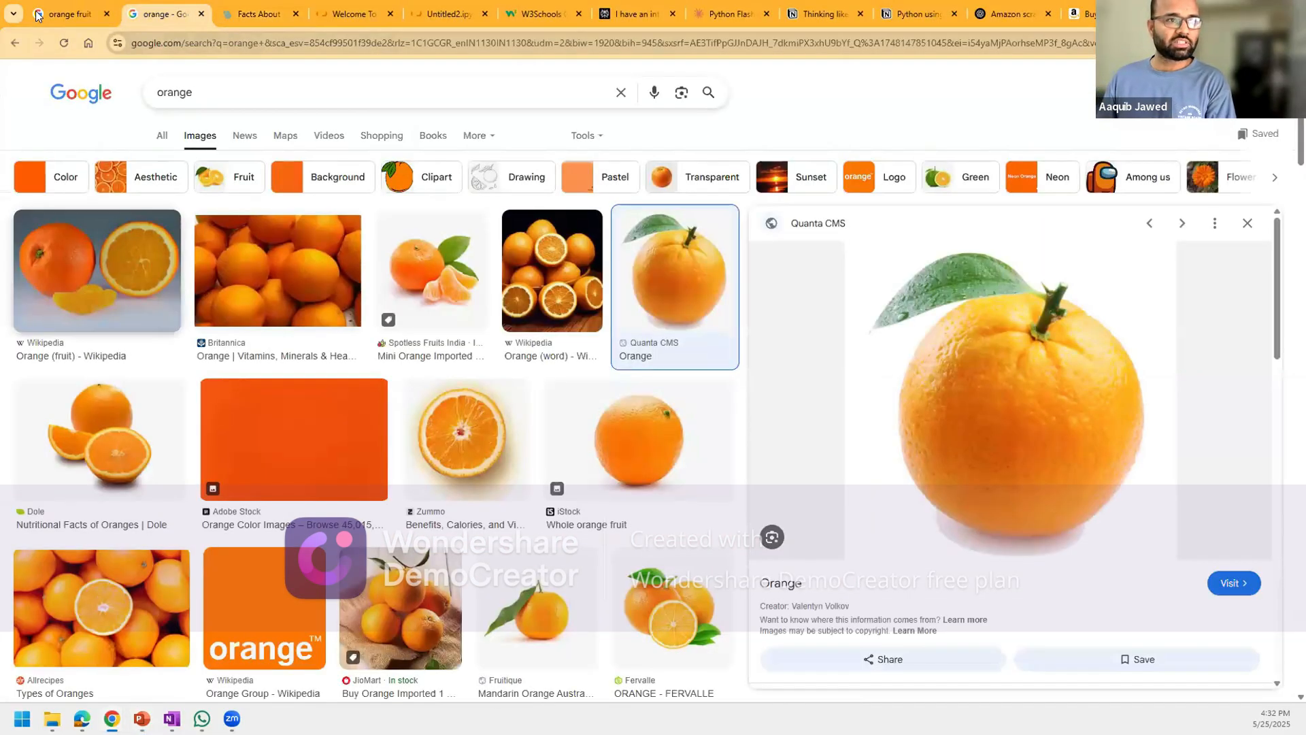
{"action": "left_click", "coordinate": [38, 15]}
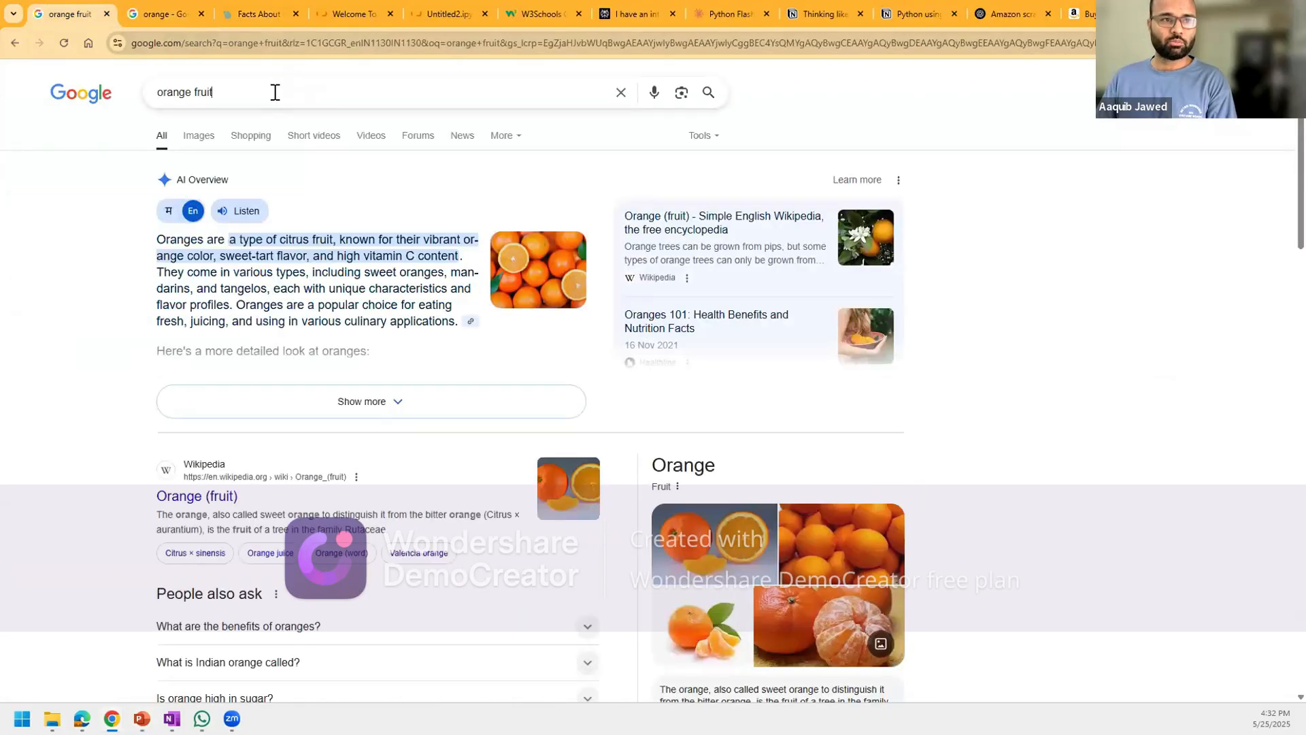
{"action": "left_click", "coordinate": [275, 92]}
{"action": "key", "text": "BackSpace"}
{"action": "key", "text": "BackSpace"}
{"action": "key", "text": "BackSpace"}
{"action": "key", "text": "BackSpace"}
{"action": "key", "text": "BackSpace"}
{"action": "type", "text": "drink"}
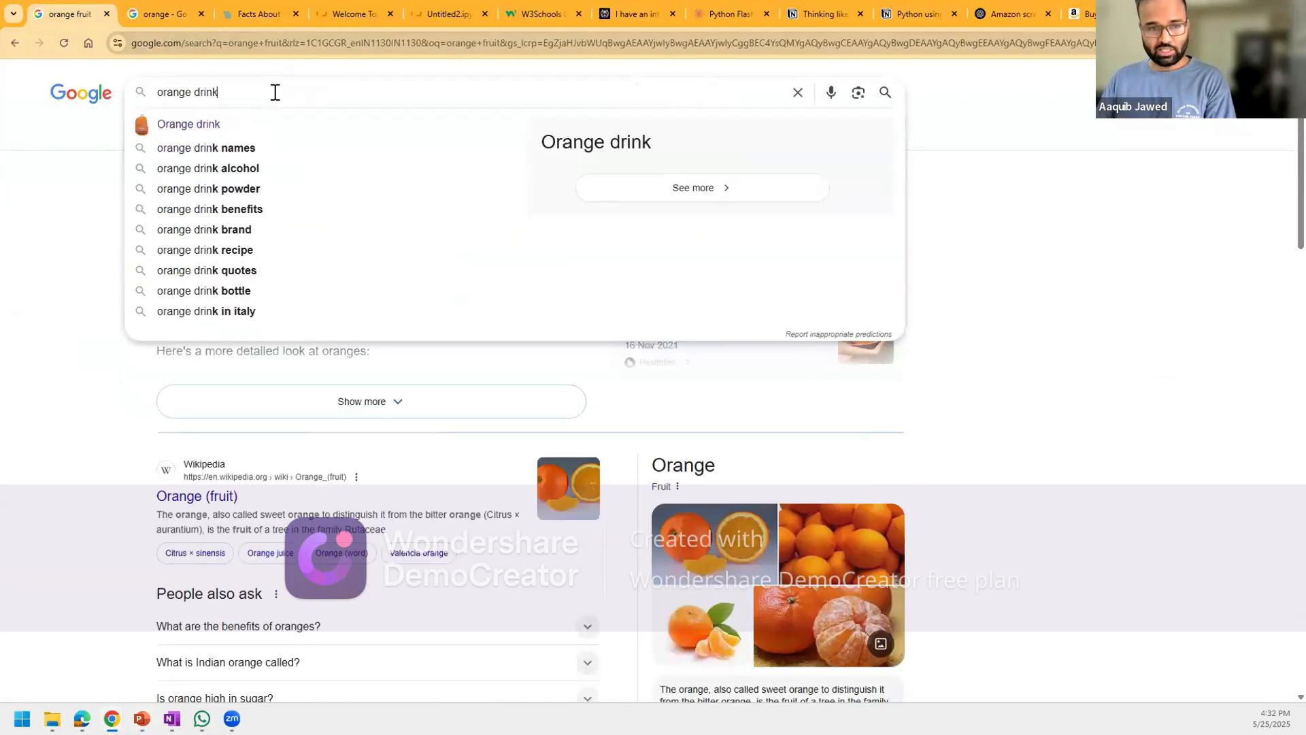
{"action": "key", "text": "Return"}
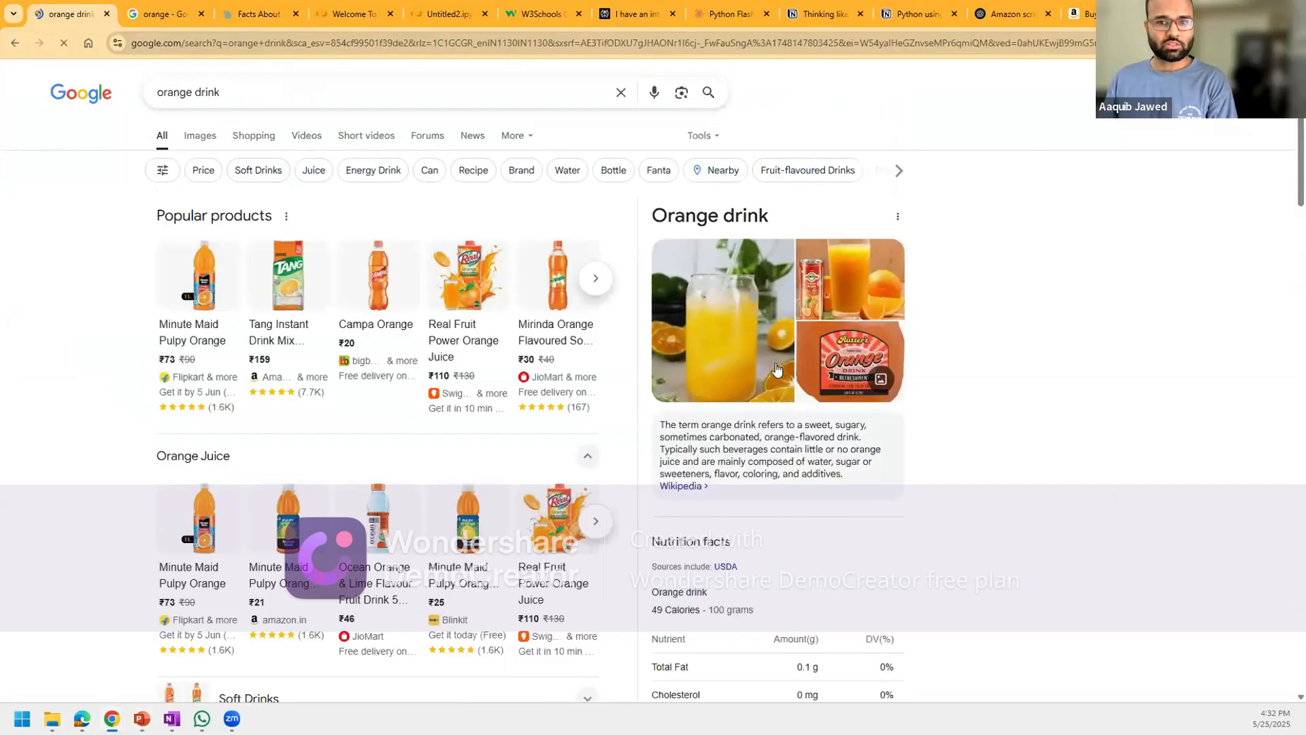
{"action": "left_click", "coordinate": [200, 138]}
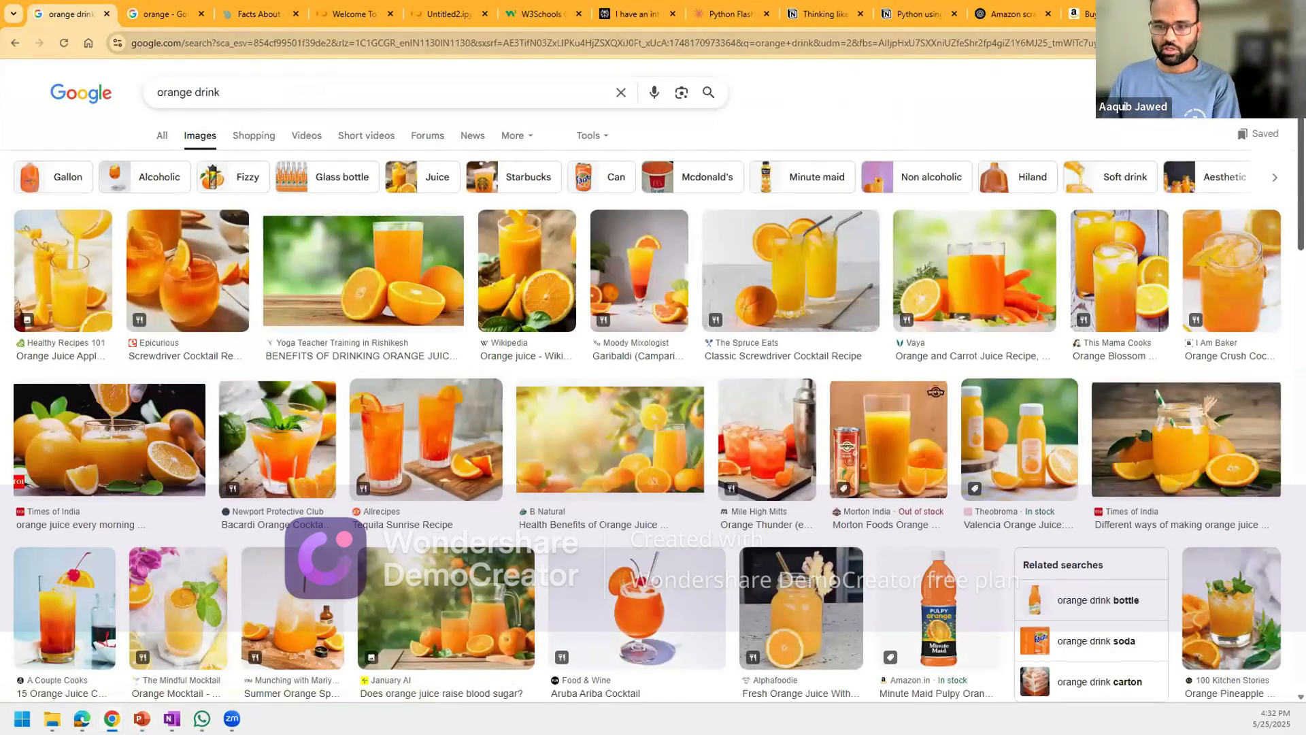
- Browse the orange drink image results for a suitable drink picture for the slide
{"action": "scroll", "coordinate": [653, 381], "scroll_direction": "down", "scroll_amount": 4}
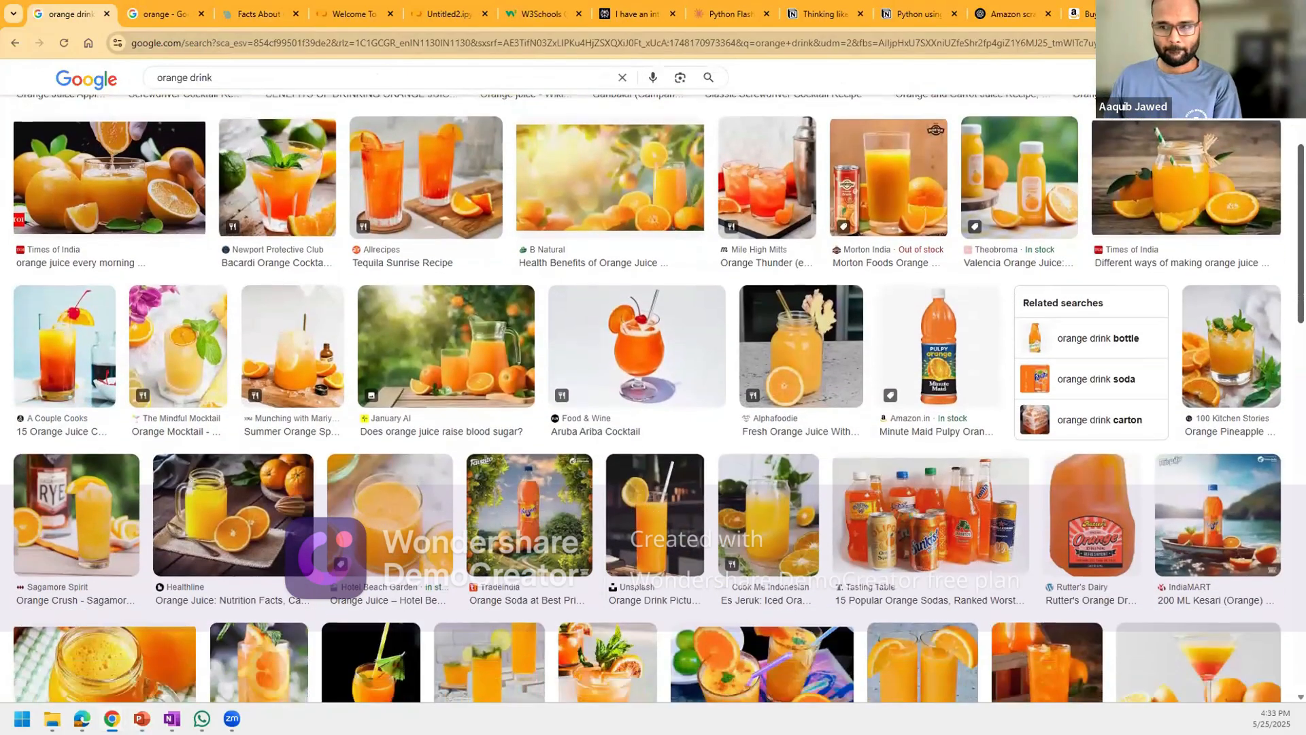
{"action": "scroll", "coordinate": [1274, 410], "scroll_direction": "down", "scroll_amount": 3}
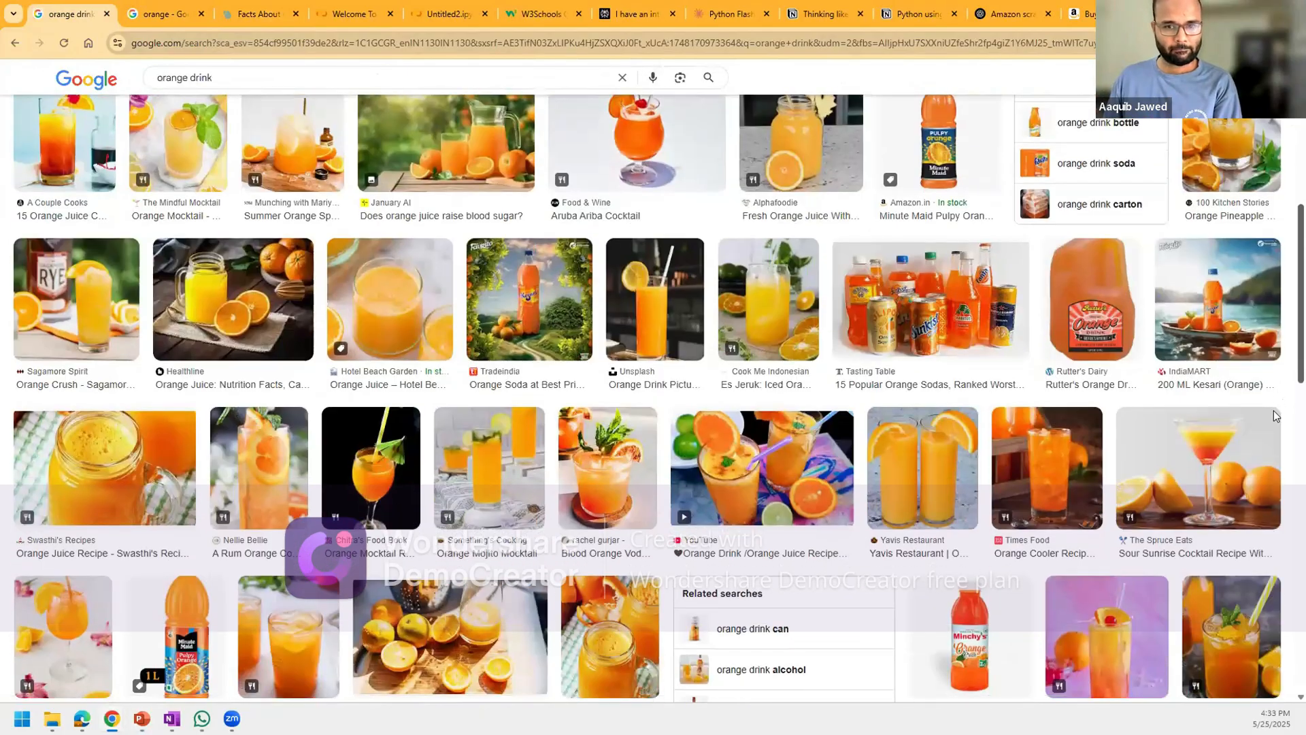
{"action": "scroll", "coordinate": [1274, 410], "scroll_direction": "down", "scroll_amount": 3}
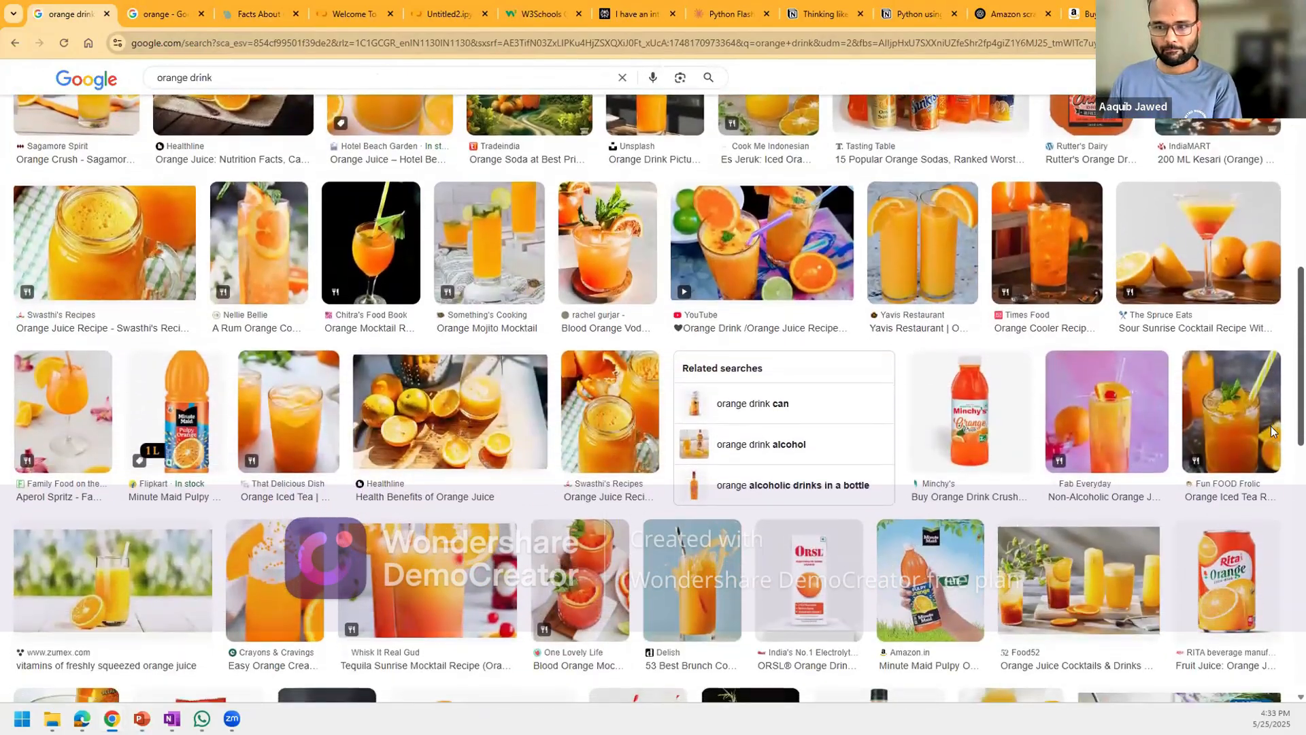
{"action": "scroll", "coordinate": [1270, 425], "scroll_direction": "down", "scroll_amount": 4}
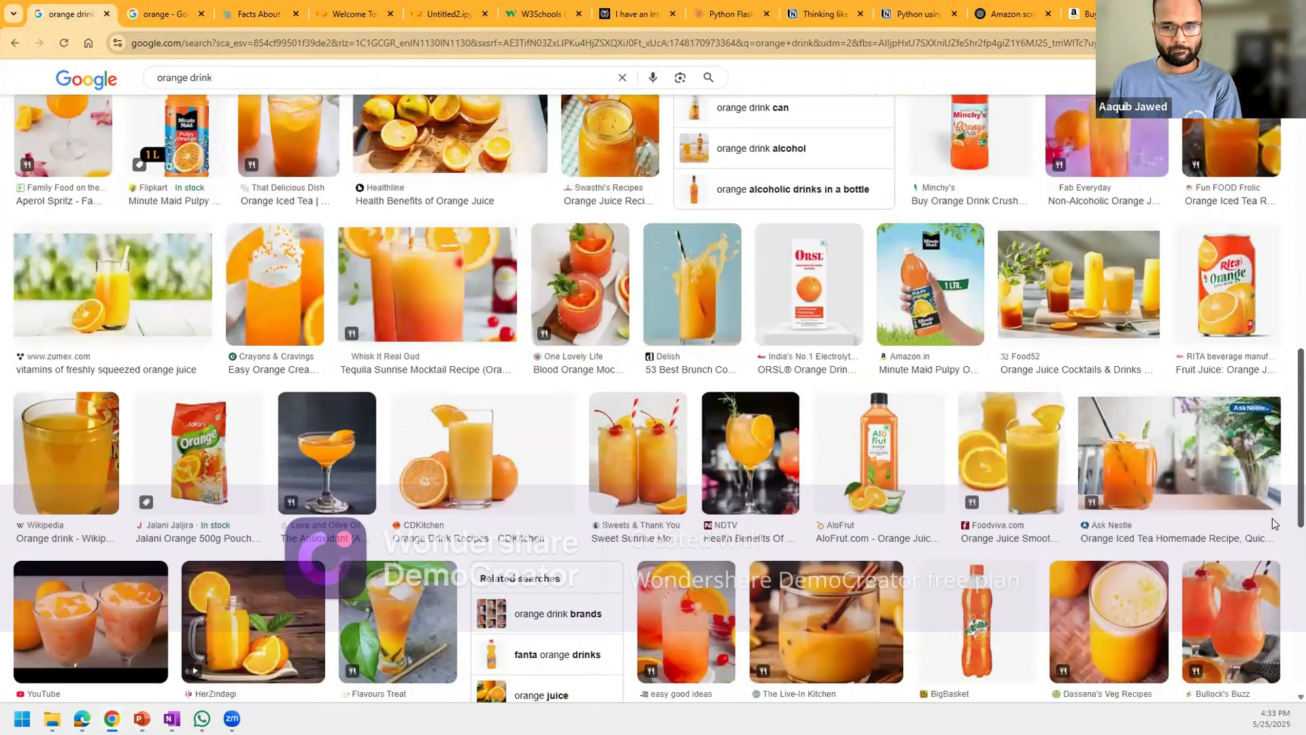
{"action": "scroll", "coordinate": [1272, 544], "scroll_direction": "down", "scroll_amount": 5}
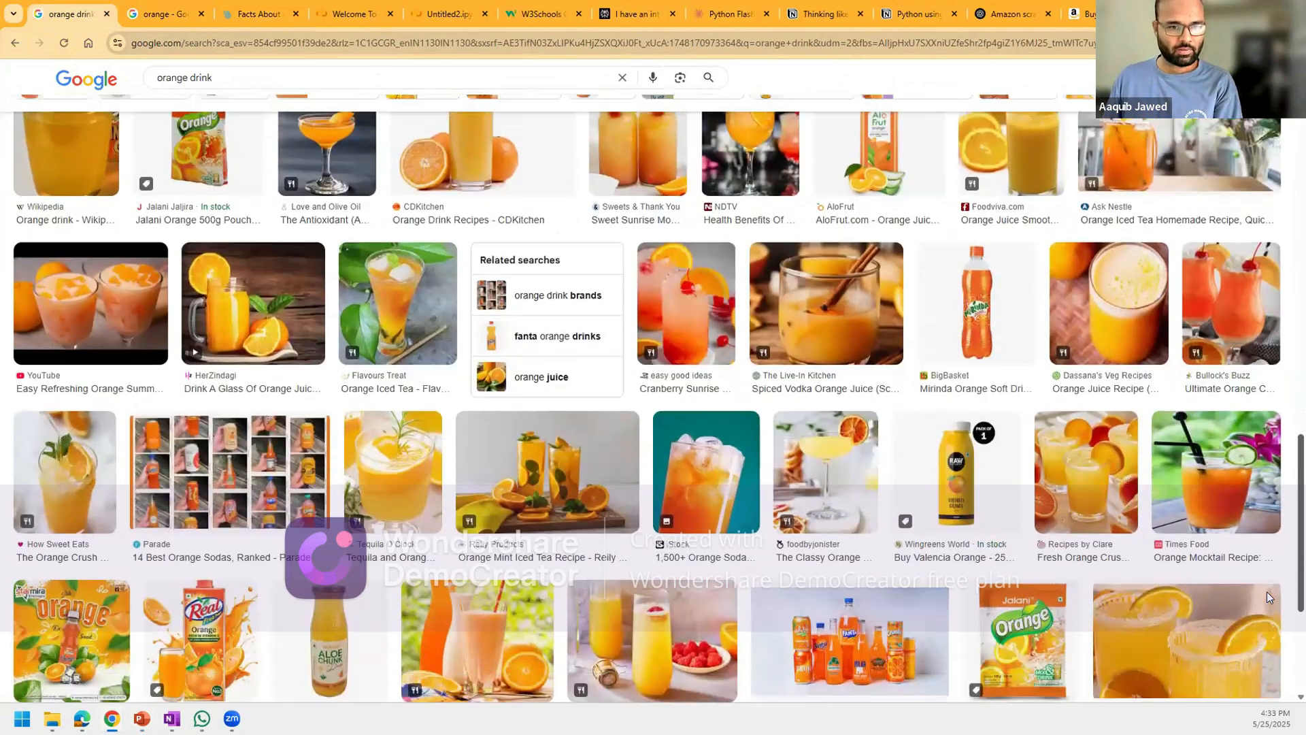
{"action": "scroll", "coordinate": [1265, 612], "scroll_direction": "up", "scroll_amount": 1}
{"action": "scroll", "coordinate": [1266, 682], "scroll_direction": "down", "scroll_amount": 1}
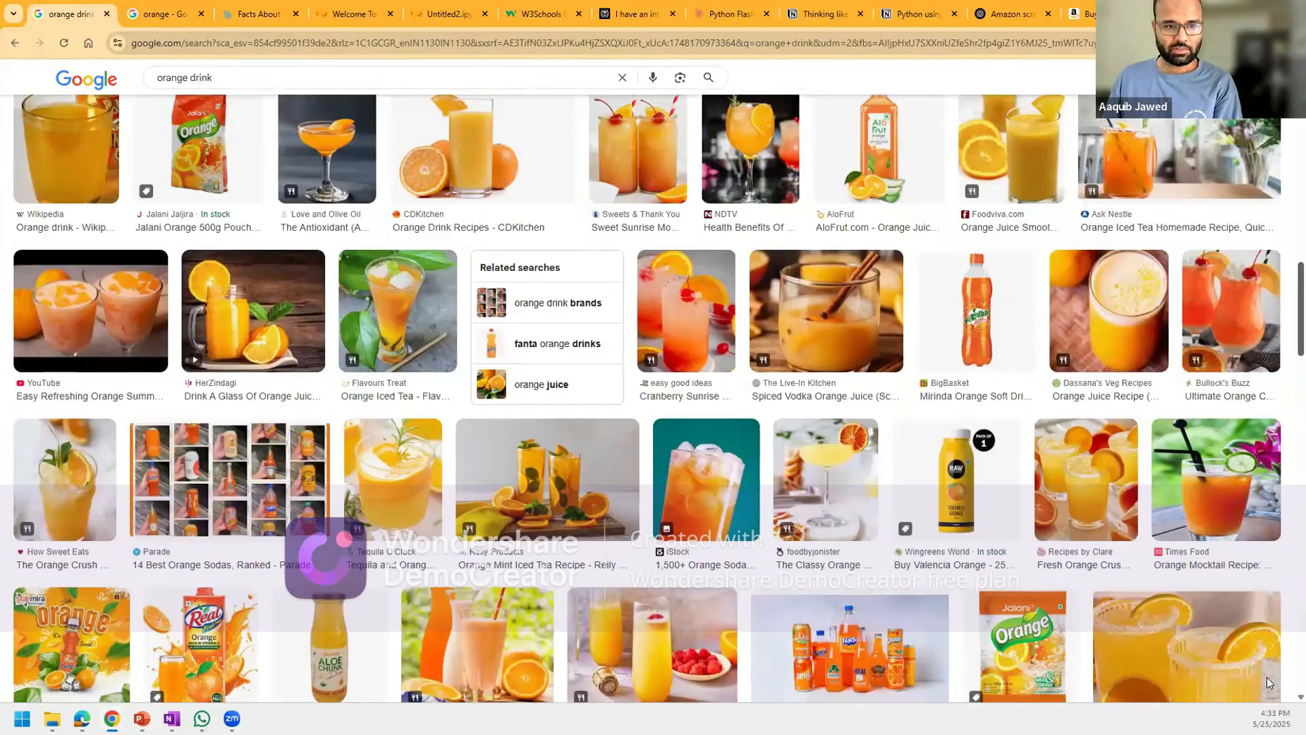
{"action": "scroll", "coordinate": [1266, 676], "scroll_direction": "down", "scroll_amount": 8}
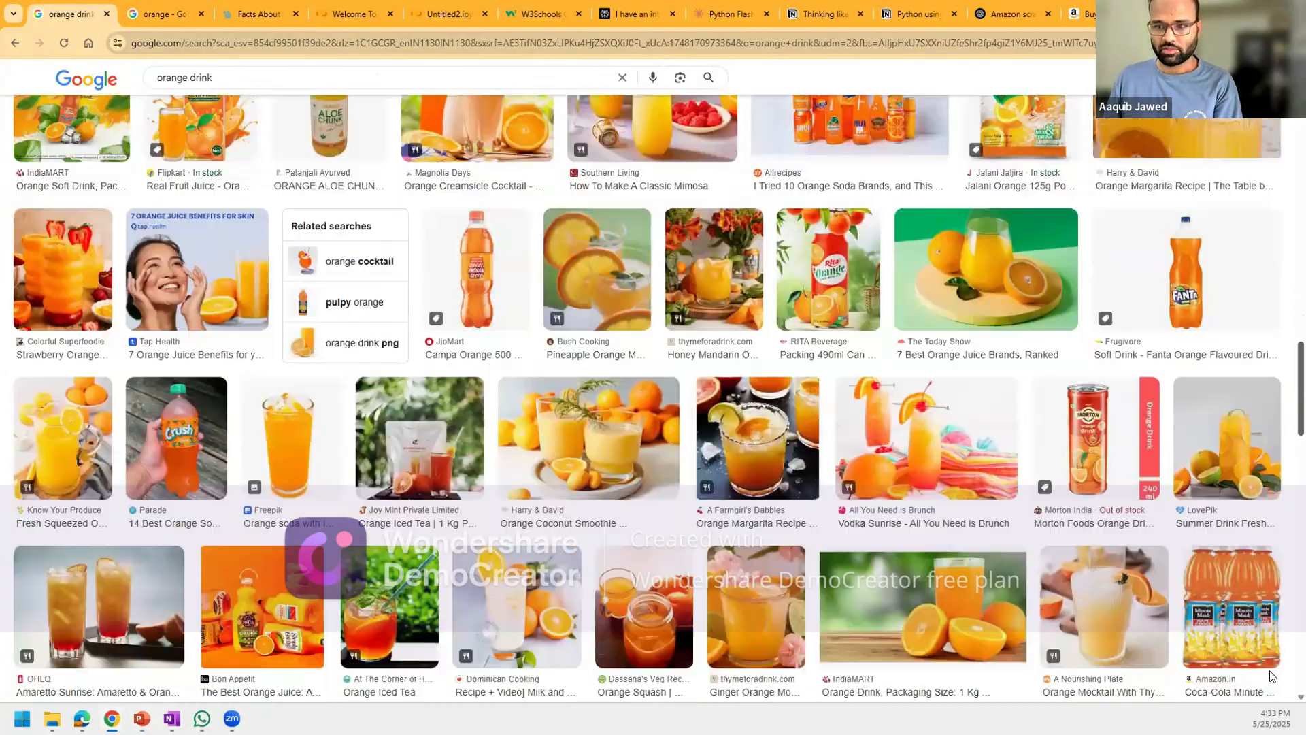
{"action": "scroll", "coordinate": [1271, 676], "scroll_direction": "down", "scroll_amount": 2}
{"action": "scroll", "coordinate": [1272, 677], "scroll_direction": "up", "scroll_amount": 2}
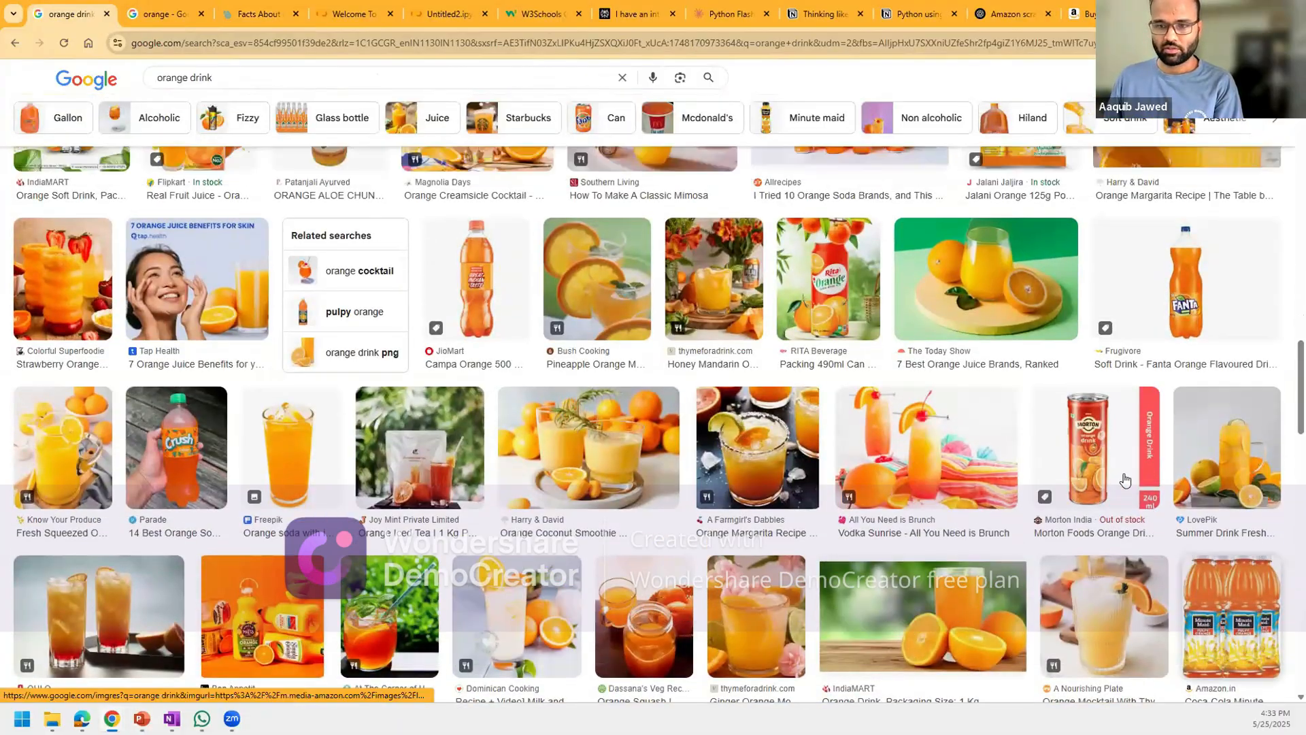
{"action": "scroll", "coordinate": [651, 398], "scroll_direction": "down", "scroll_amount": 4}
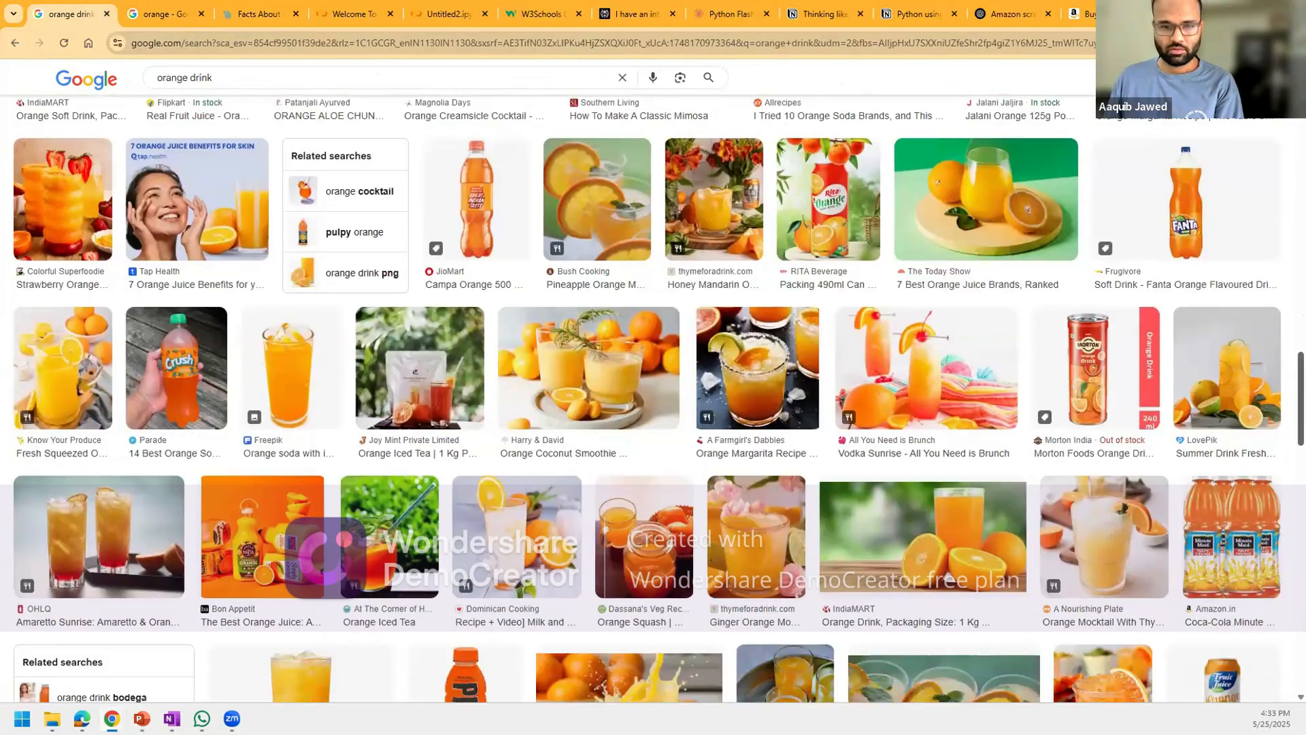
{"action": "scroll", "coordinate": [545, 281], "scroll_direction": "up", "scroll_amount": 10}
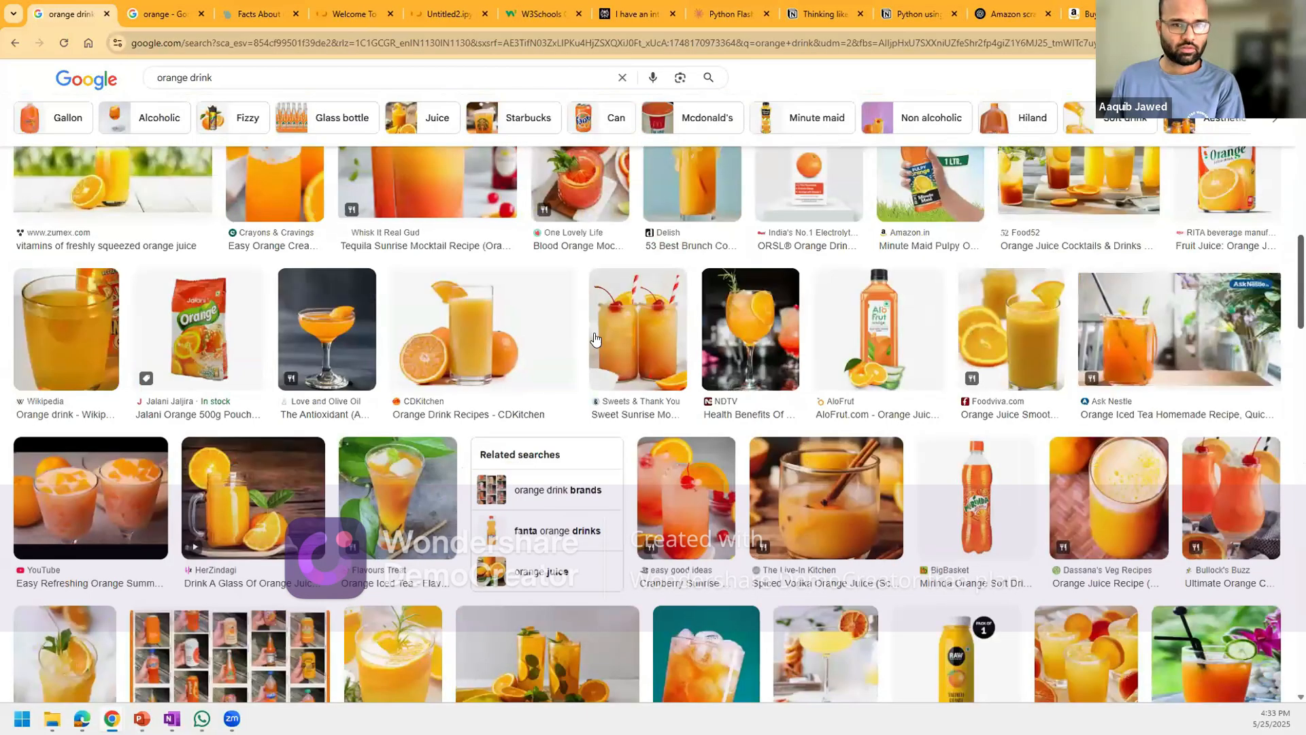
{"action": "scroll", "coordinate": [595, 338], "scroll_direction": "up", "scroll_amount": 6}
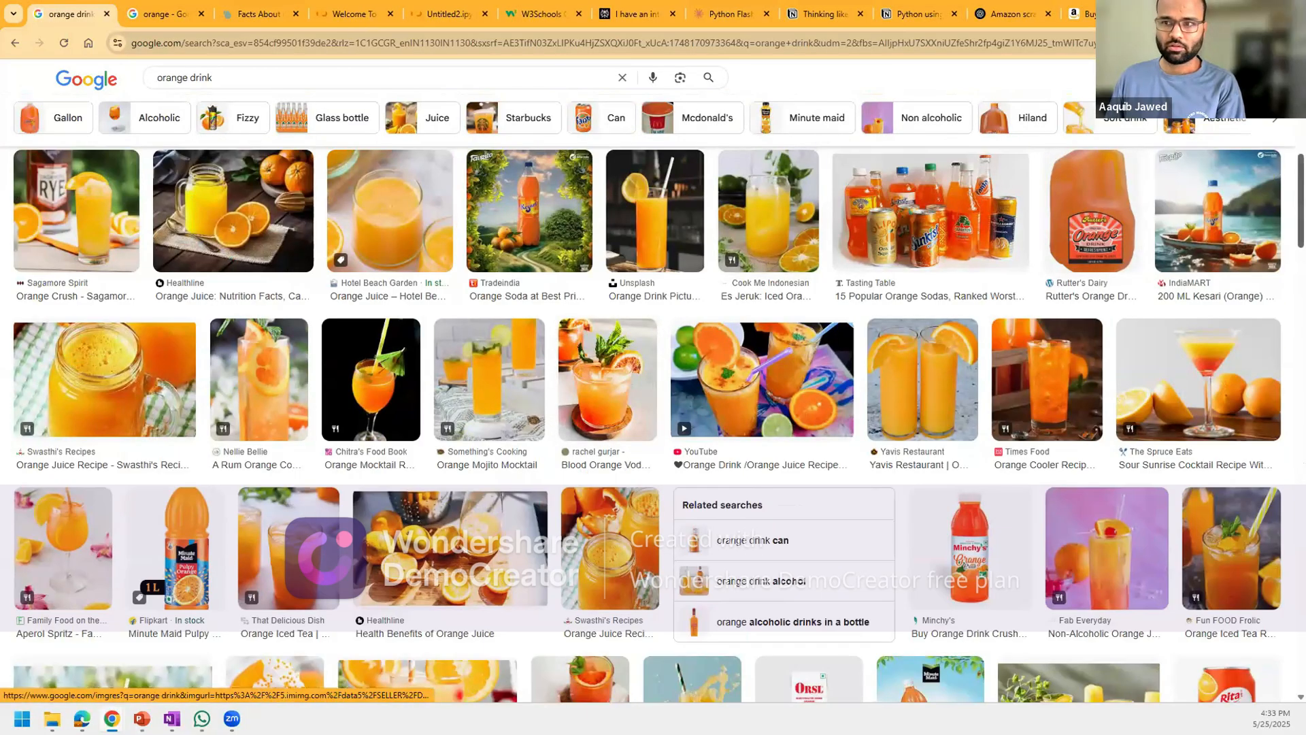
{"action": "scroll", "coordinate": [646, 421], "scroll_direction": "up", "scroll_amount": 3}
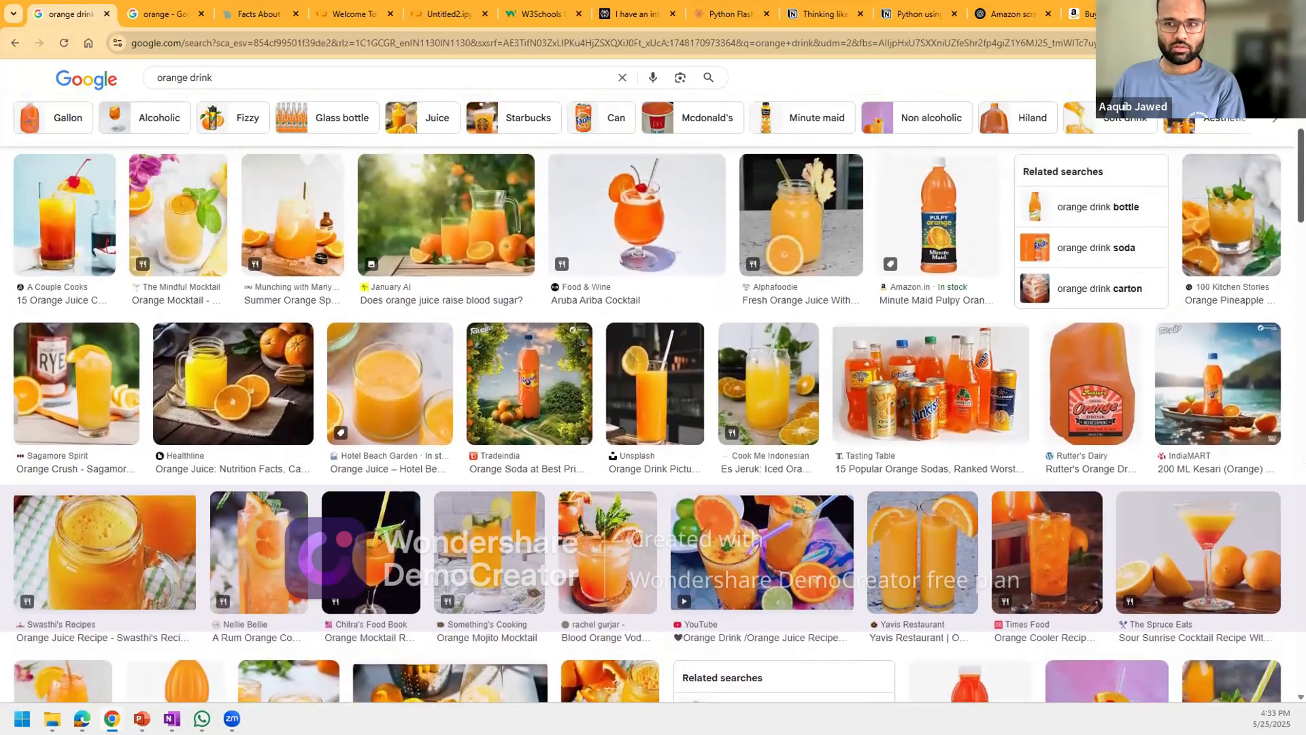
{"action": "scroll", "coordinate": [646, 421], "scroll_direction": "up", "scroll_amount": 1}
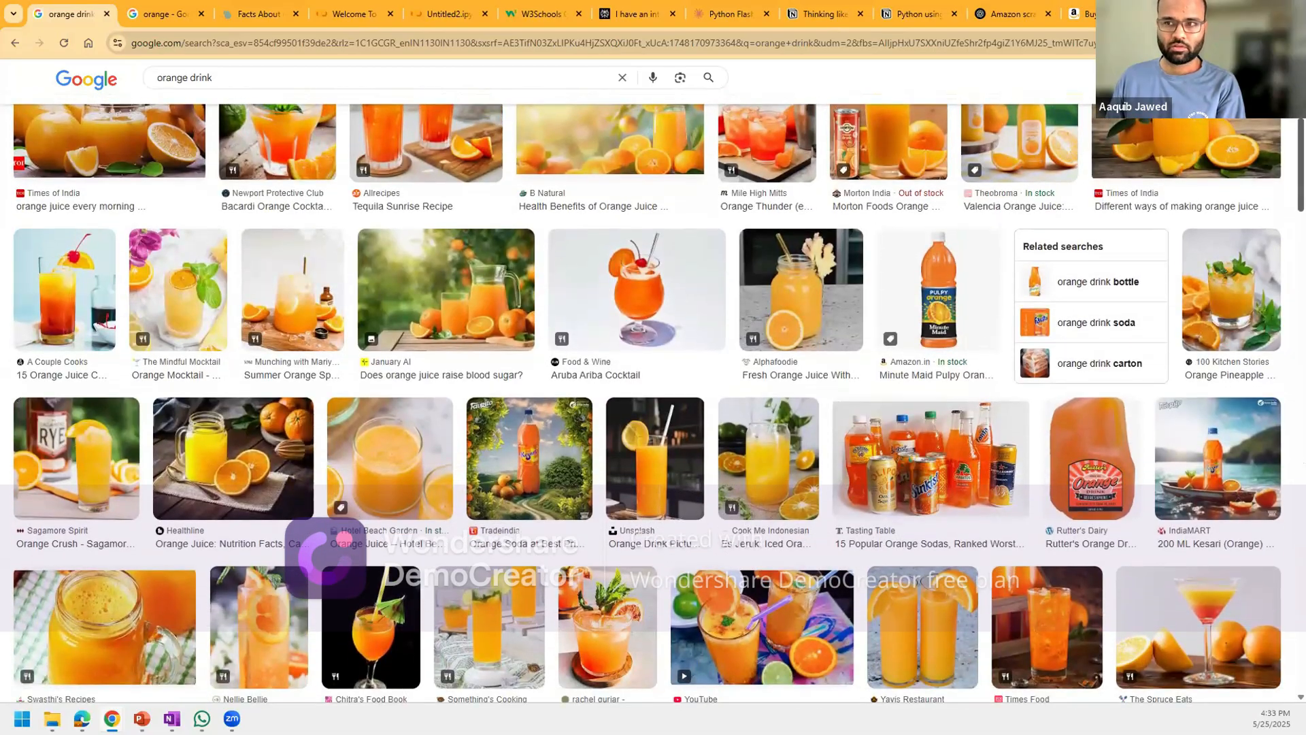
{"action": "scroll", "coordinate": [1181, 267], "scroll_direction": "up", "scroll_amount": 2}
- Open the Times of India orange juice jar image and capture a screen snip of its preview
{"action": "left_click", "coordinate": [1182, 266]}
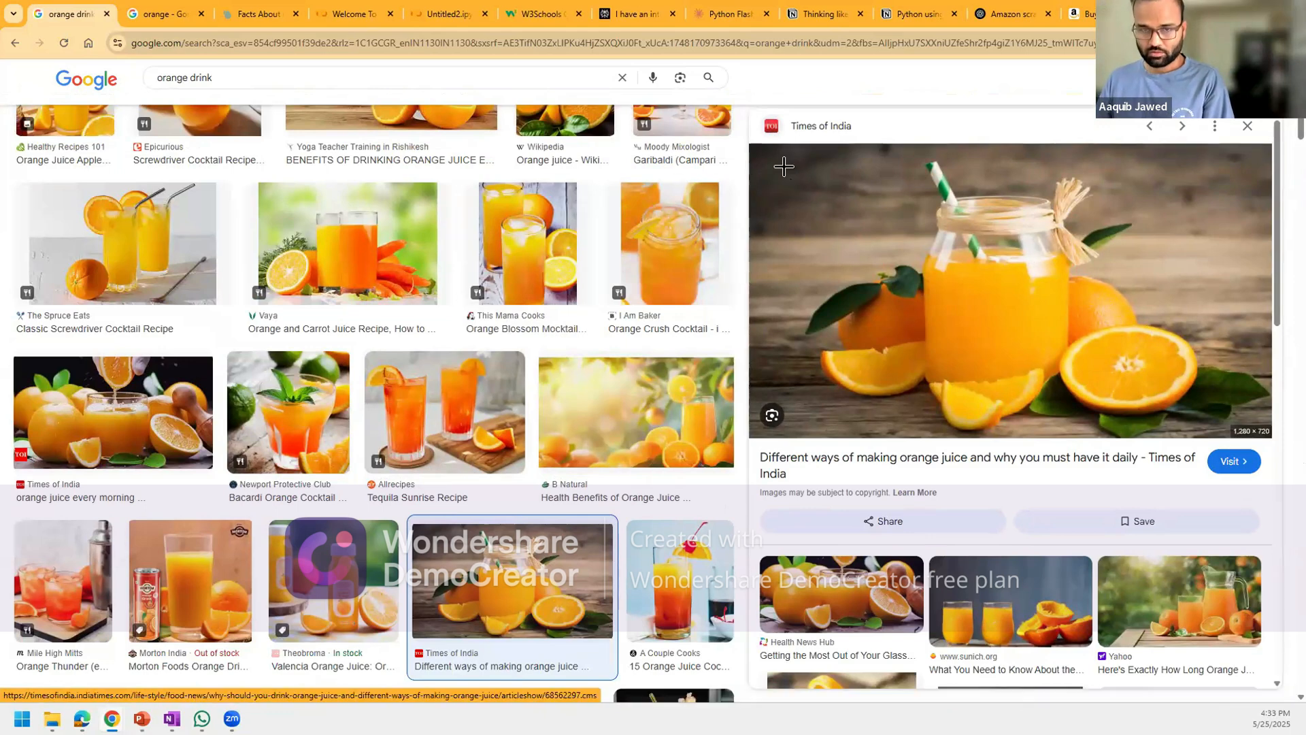
{"action": "key", "text": "super+shift+s"}
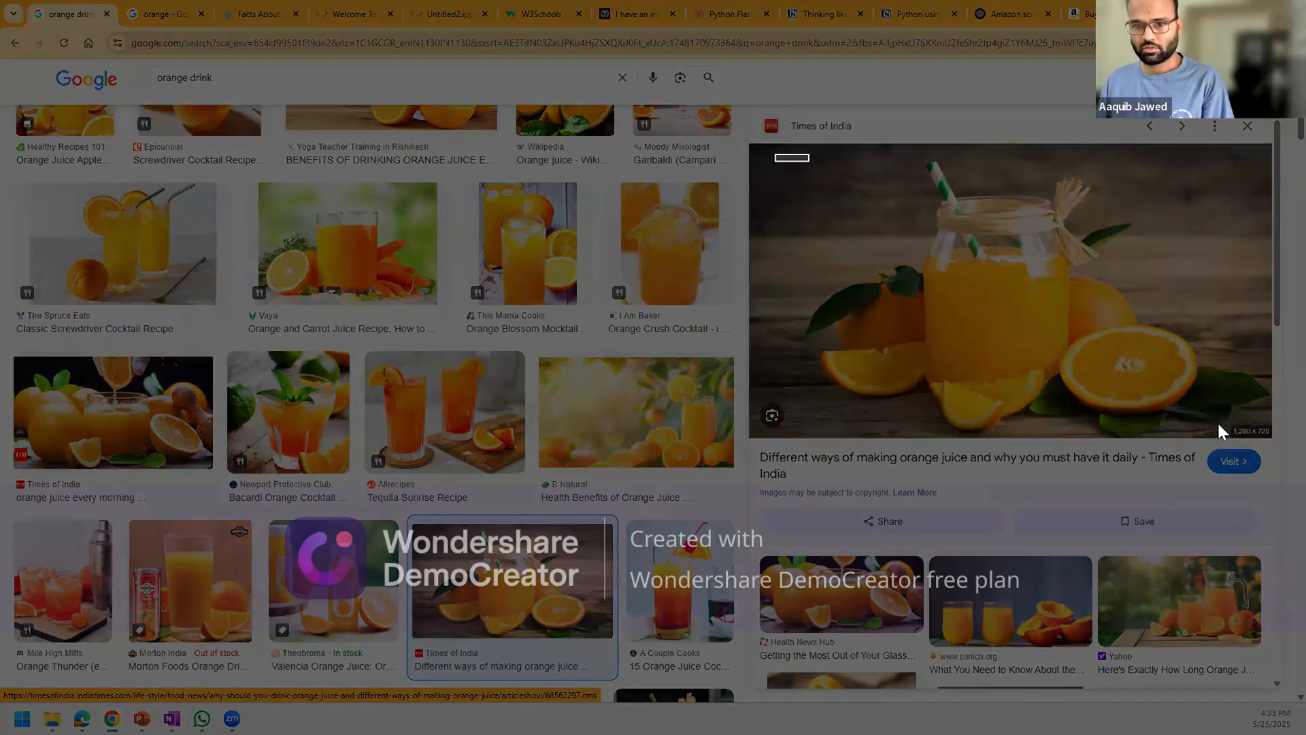
{"action": "left_click_drag", "start_coordinate": [776, 155], "coordinate": [1222, 426]}
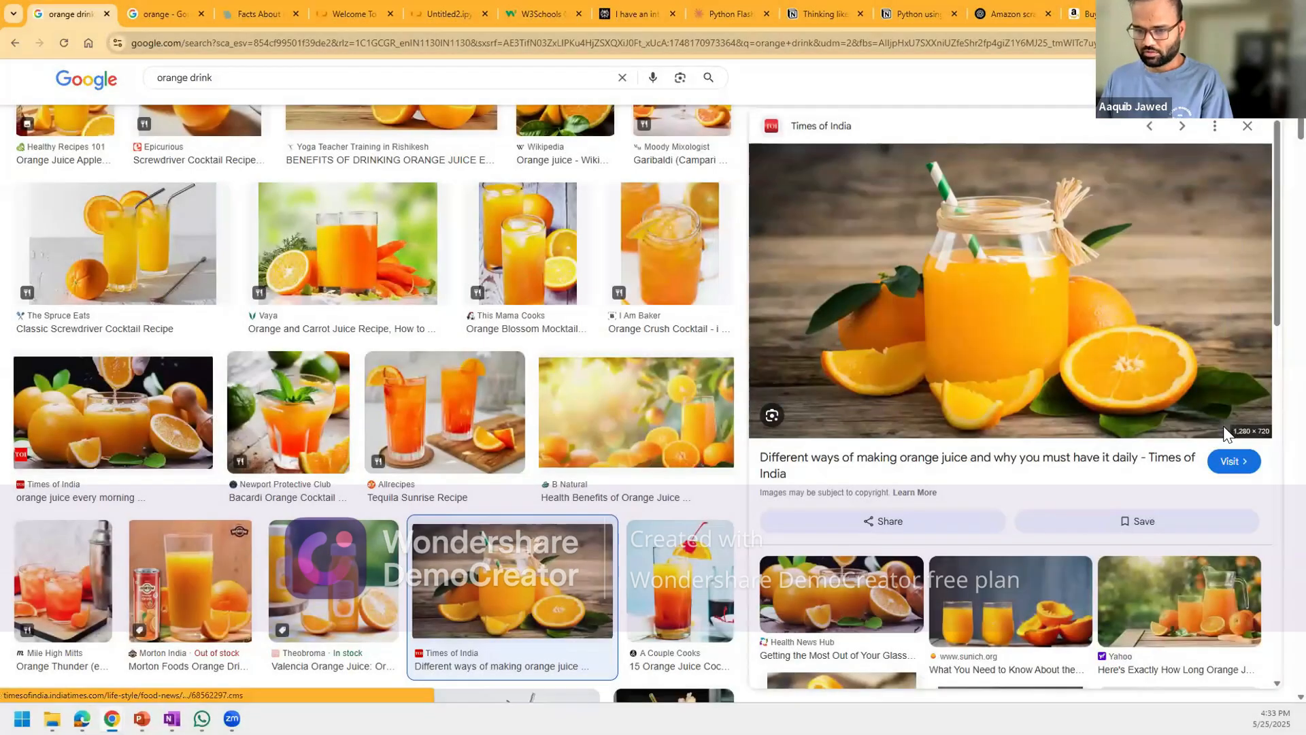
- Switch to PowerPoint, paste the captured juice jar picture onto slide 10 and place it near the slide's middle
{"action": "key", "text": "alt+Tab"}
{"action": "left_click", "coordinate": [462, 284]}
{"action": "left_click", "coordinate": [552, 294]}
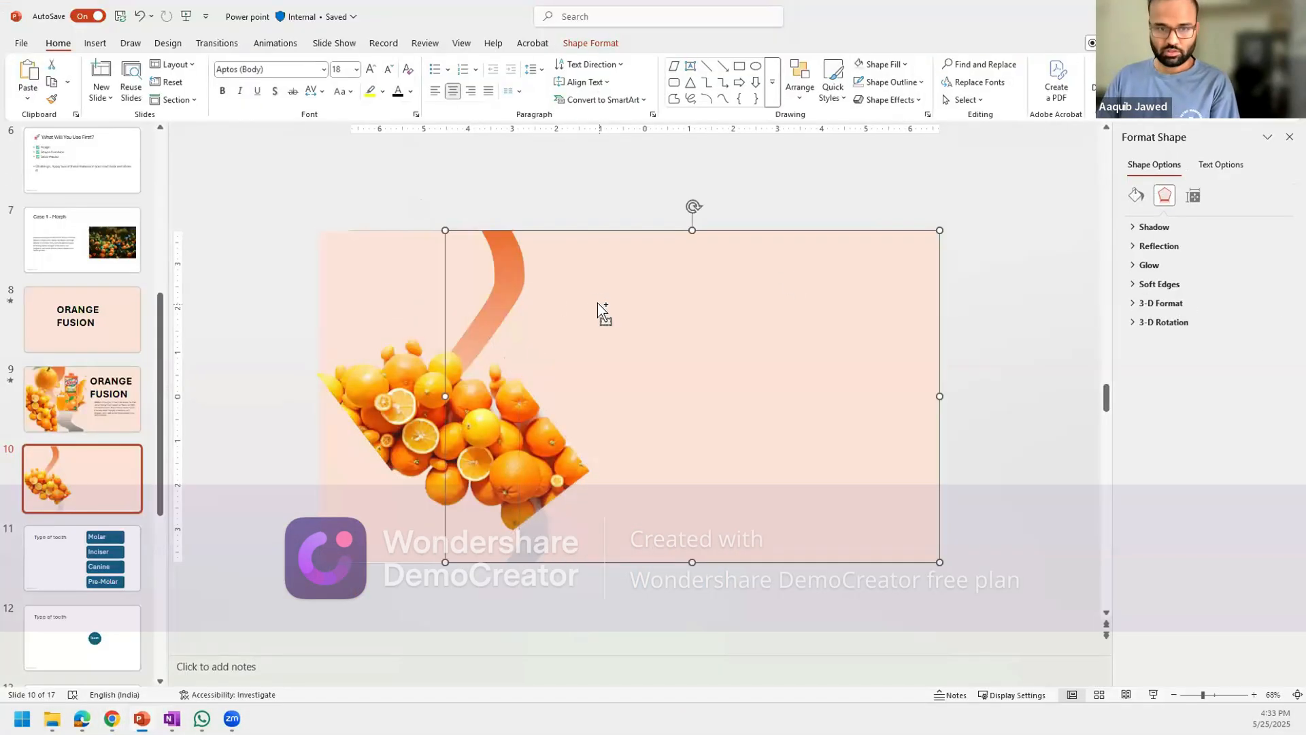
{"action": "key", "text": "ctrl+v"}
{"action": "left_click_drag", "start_coordinate": [604, 329], "coordinate": [588, 313]}
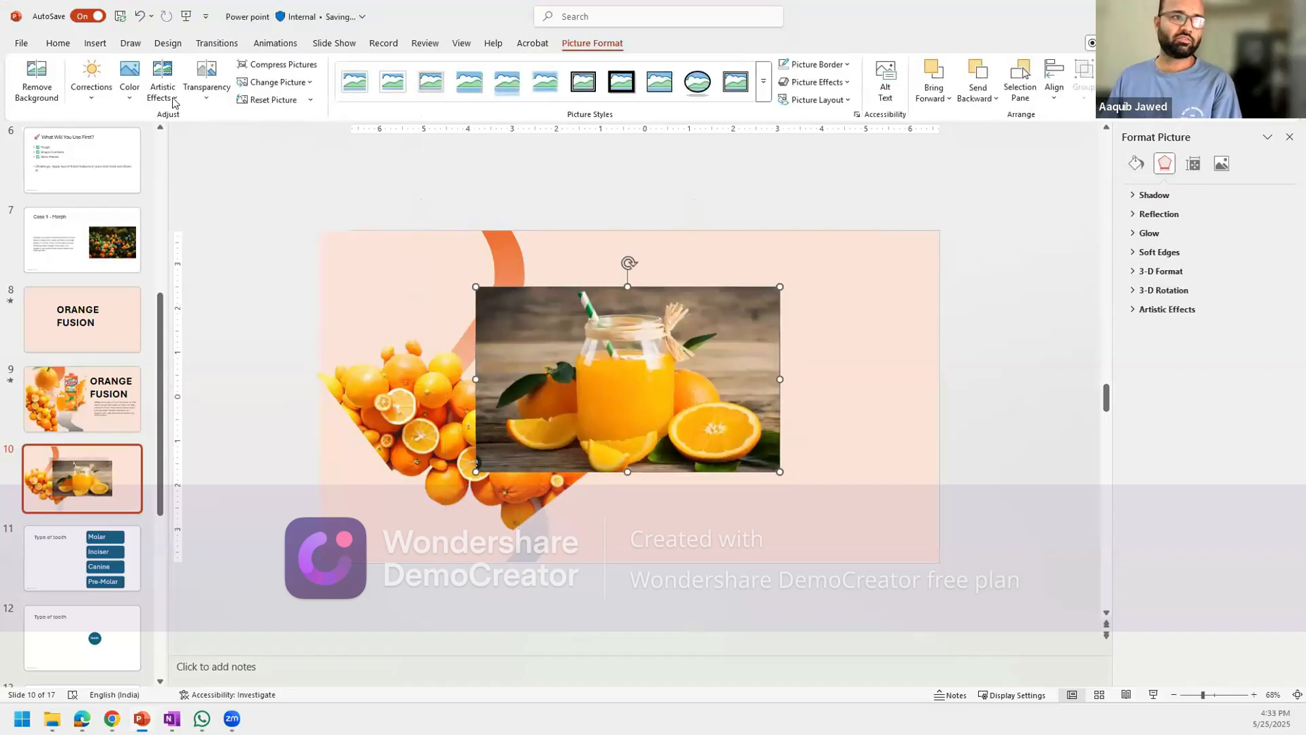
- Remove the juice jar picture's background, keeping the leaves, orange slices and straw, and move the scaled-down picture up beside the orange band
{"action": "left_click", "coordinate": [51, 80]}
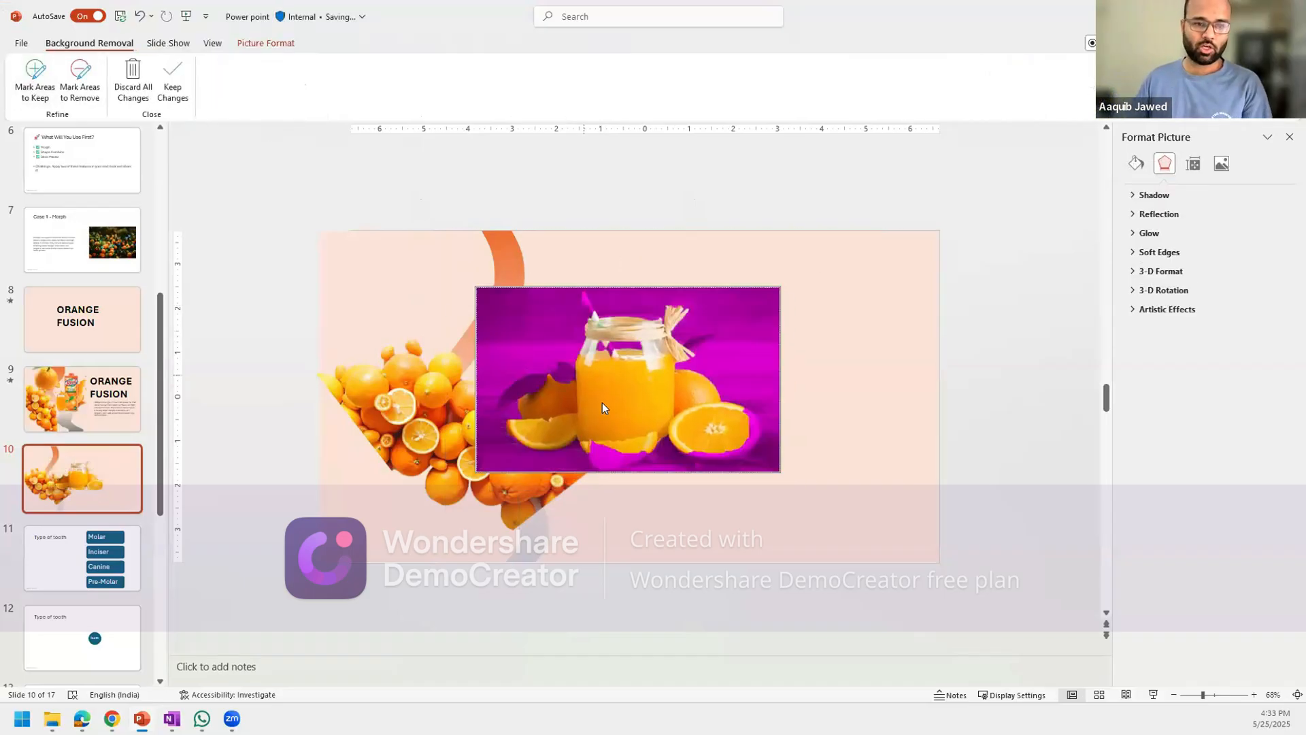
{"action": "left_click", "coordinate": [43, 82]}
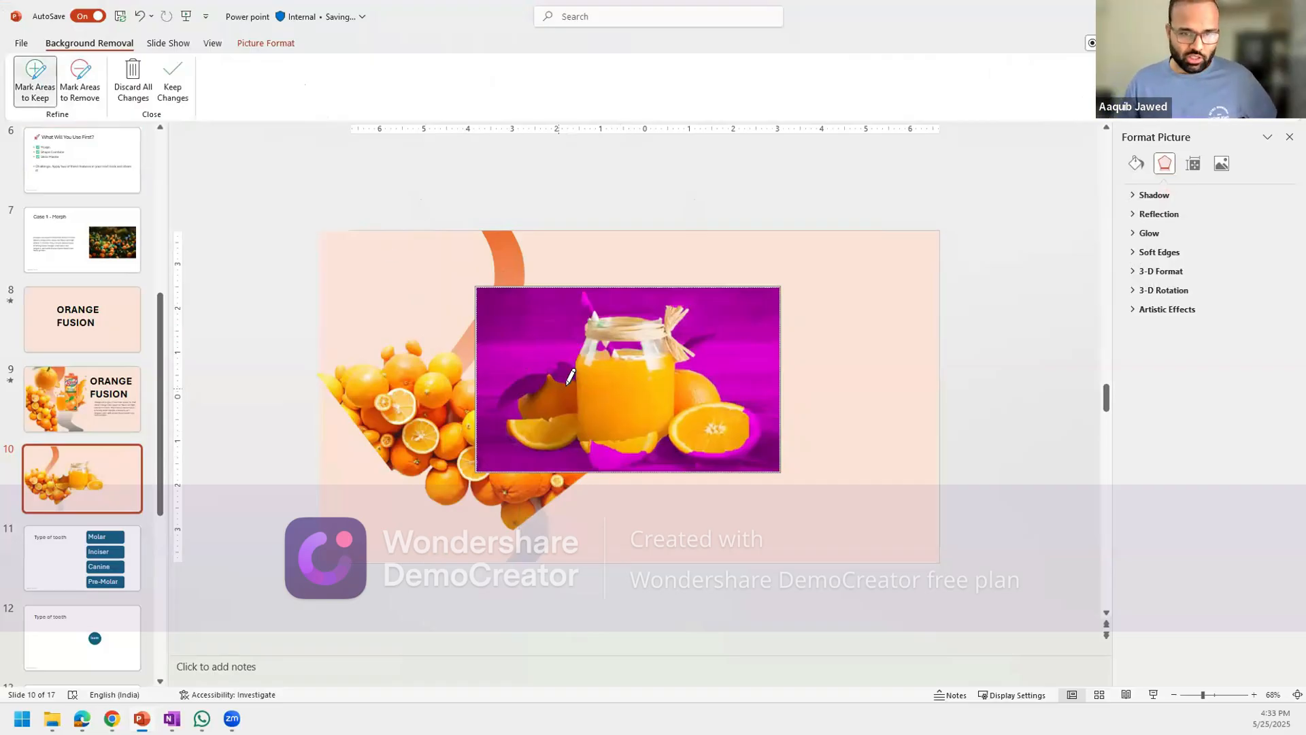
{"action": "left_click_drag", "start_coordinate": [567, 376], "coordinate": [515, 388]}
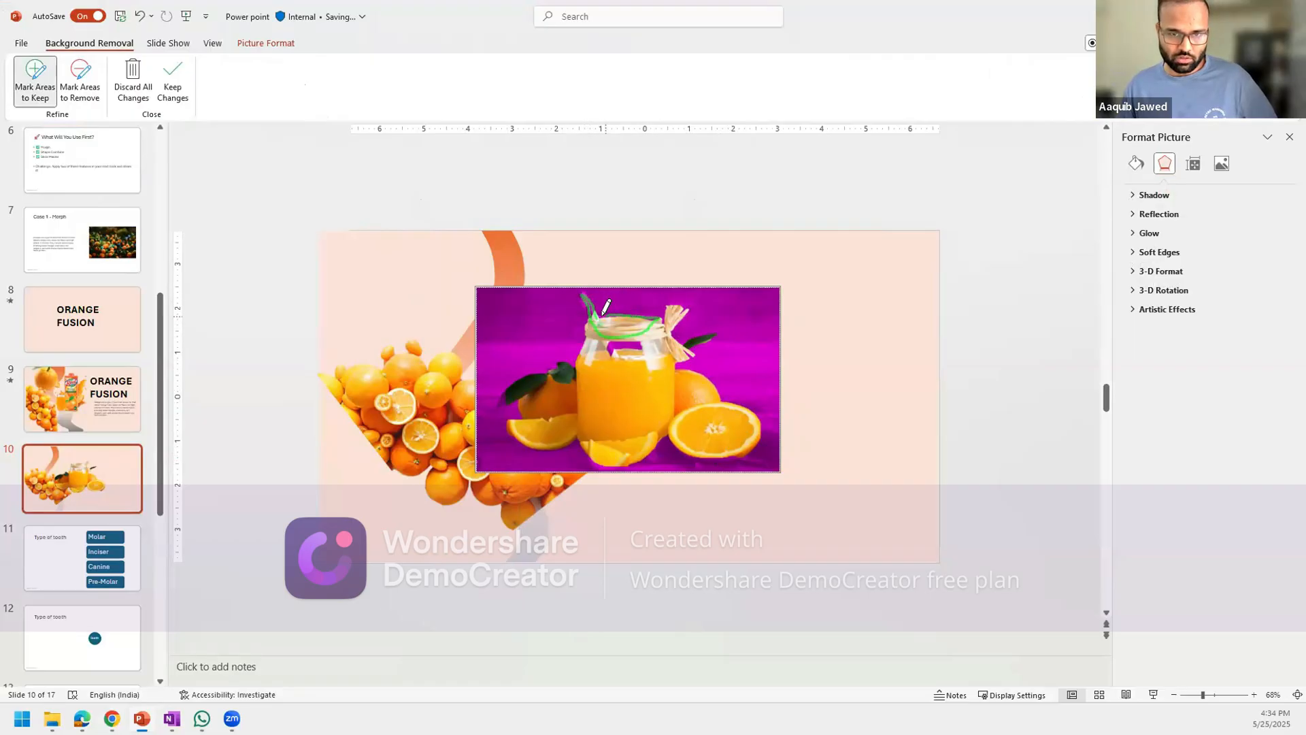
{"action": "left_click_drag", "start_coordinate": [604, 306], "coordinate": [604, 308]}
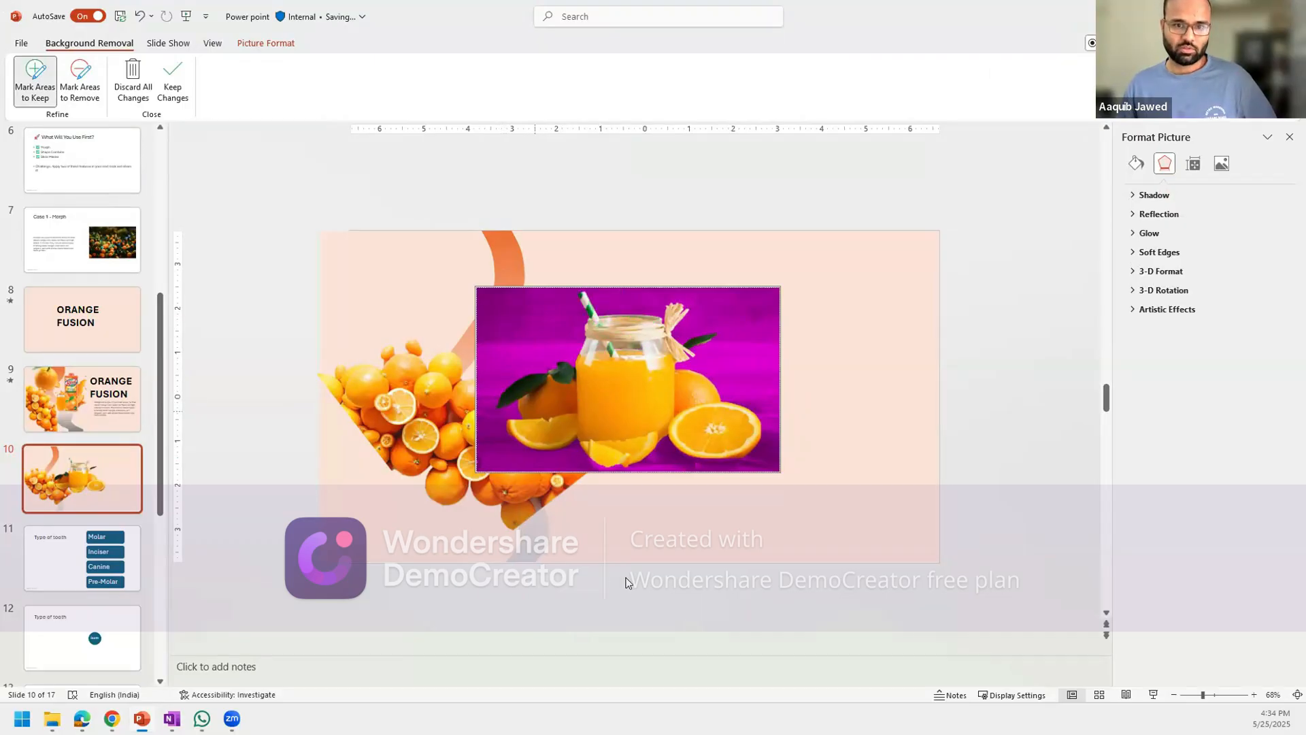
{"action": "left_click", "coordinate": [171, 86]}
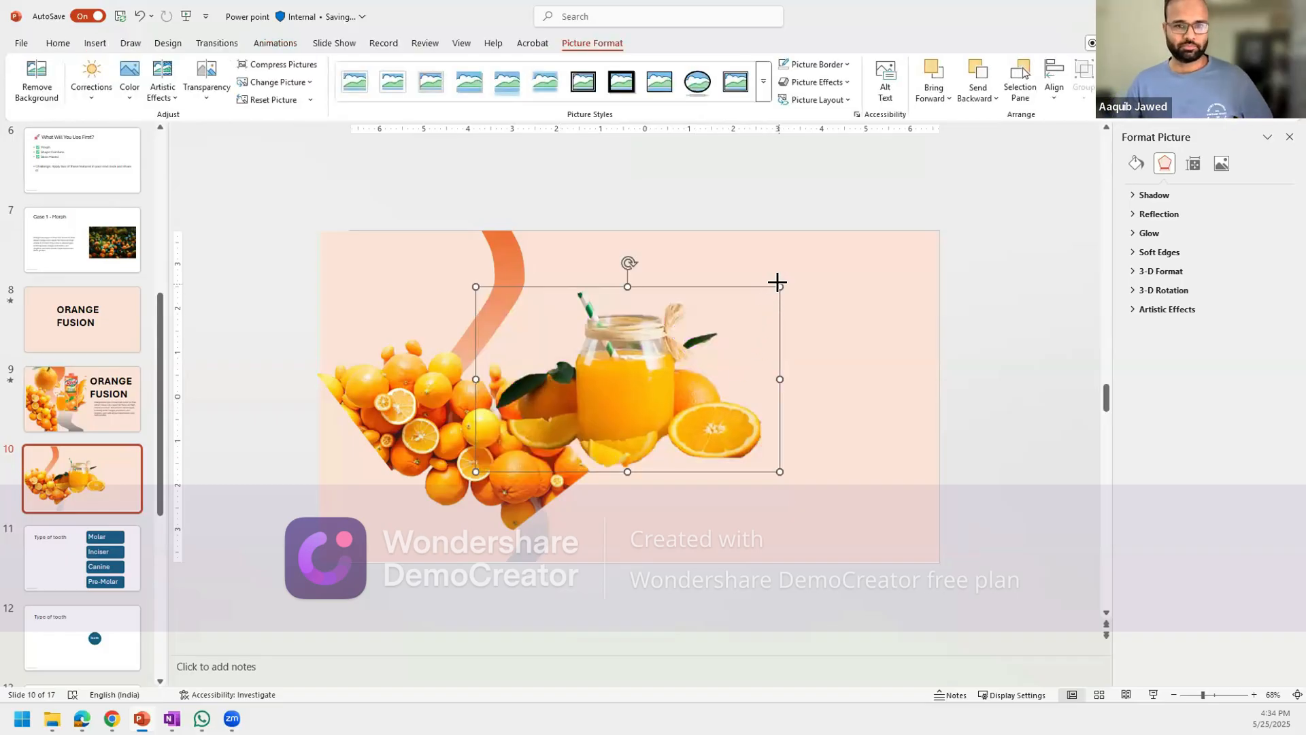
{"action": "left_click_drag", "start_coordinate": [776, 284], "coordinate": [717, 333]}
{"action": "left_click_drag", "start_coordinate": [598, 351], "coordinate": [579, 281]}
- Copy the single whole orange from slide 9 to slide 10, place it above the oranges pile and shift the pile down and left
{"action": "left_click", "coordinate": [55, 411]}
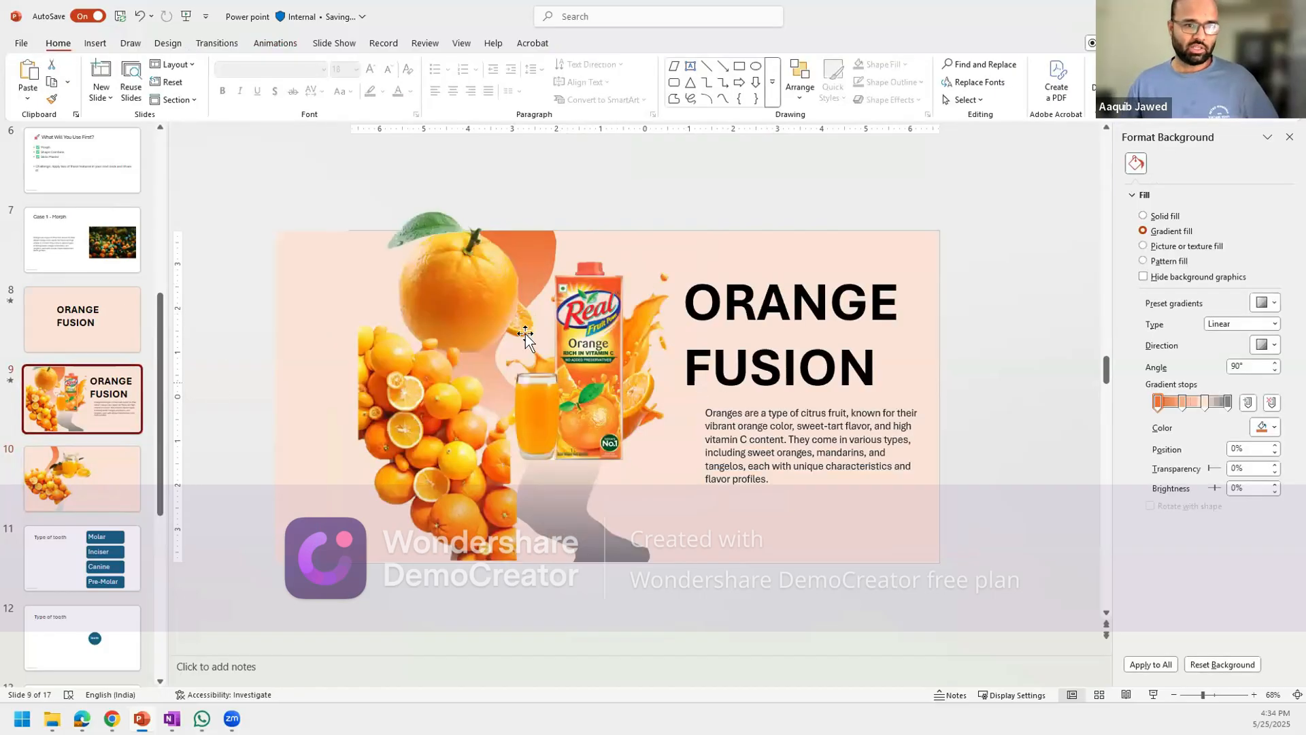
{"action": "left_click", "coordinate": [462, 293]}
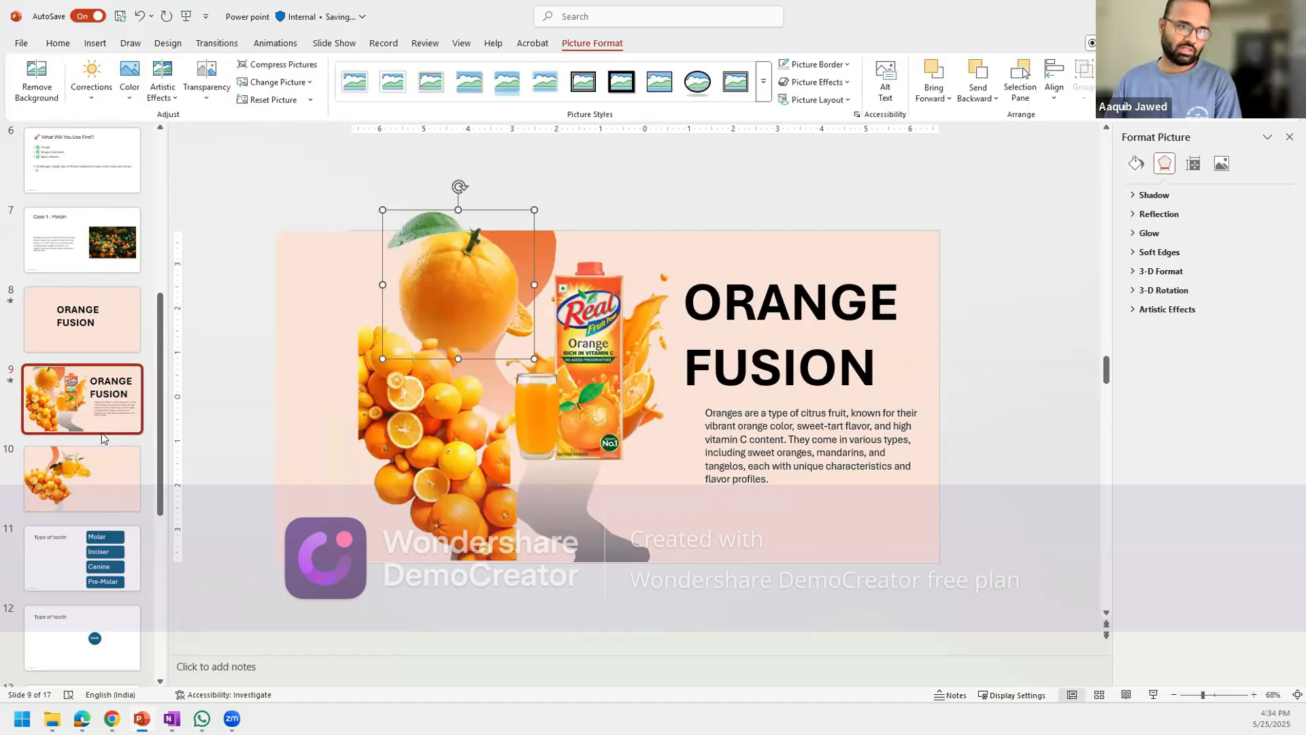
{"action": "left_click", "coordinate": [83, 475]}
{"action": "key", "text": "ctrl+v"}
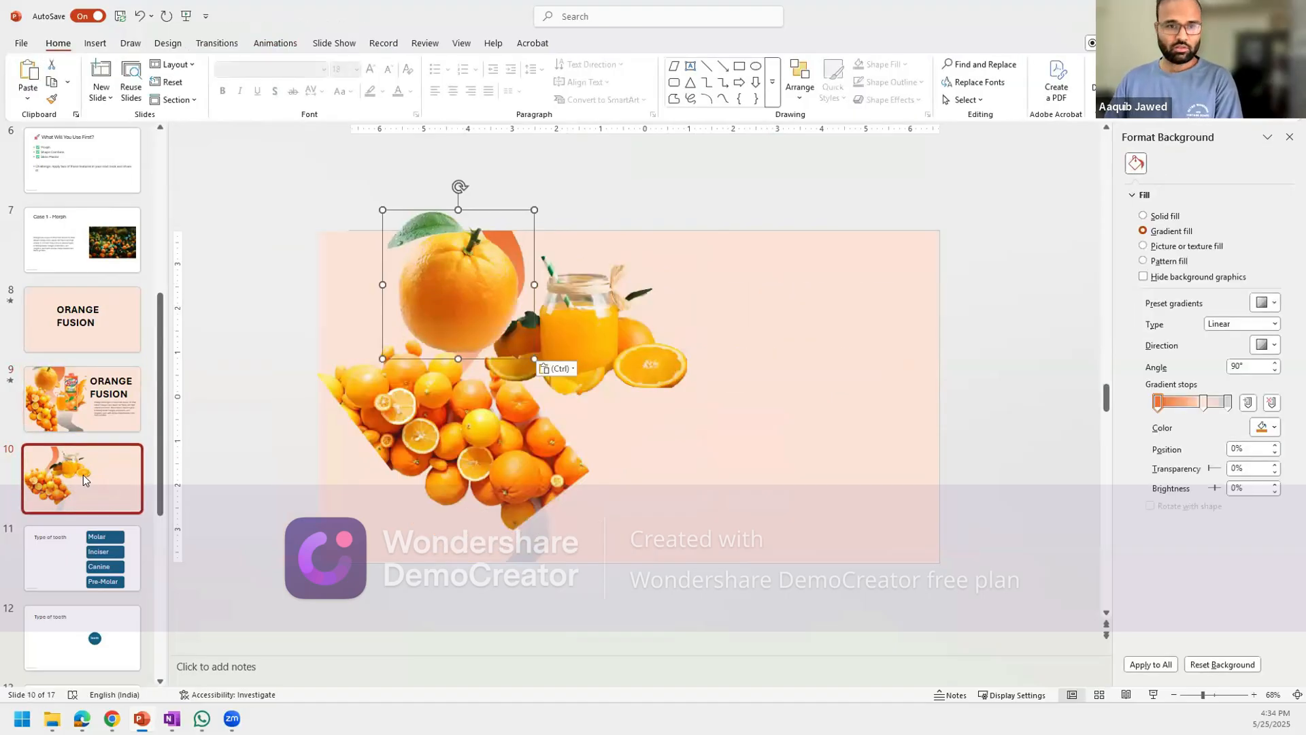
{"action": "left_click_drag", "start_coordinate": [446, 308], "coordinate": [443, 328]}
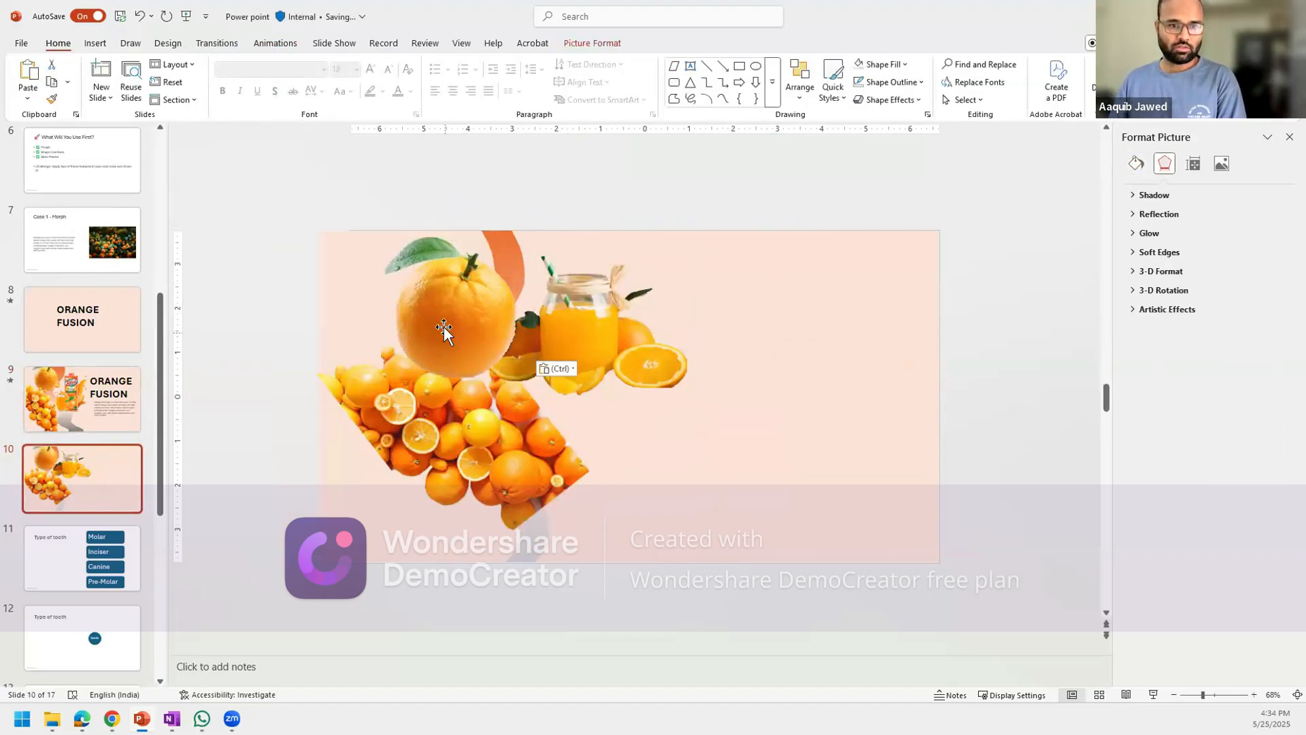
{"action": "left_click_drag", "start_coordinate": [434, 461], "coordinate": [412, 488]}
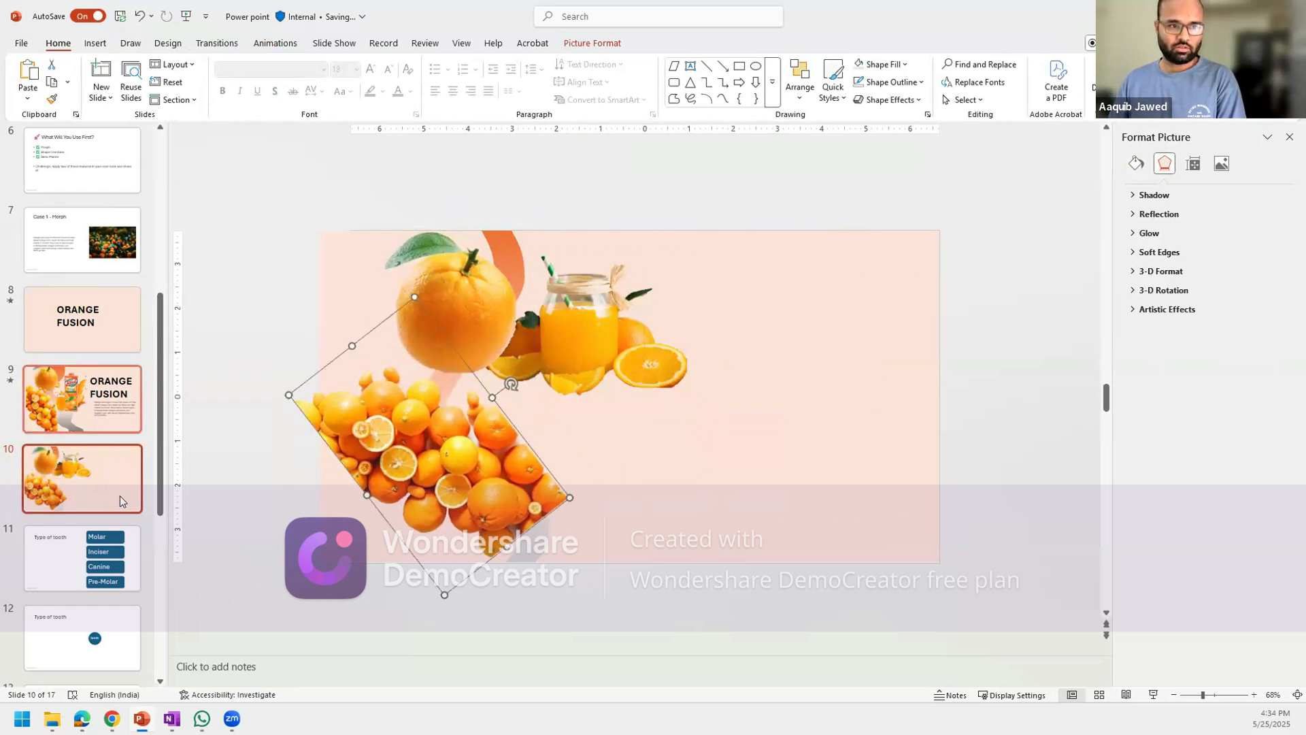
- Send the large peach background shape covering the right part of slide 10 to the back
{"action": "left_click", "coordinate": [761, 370]}
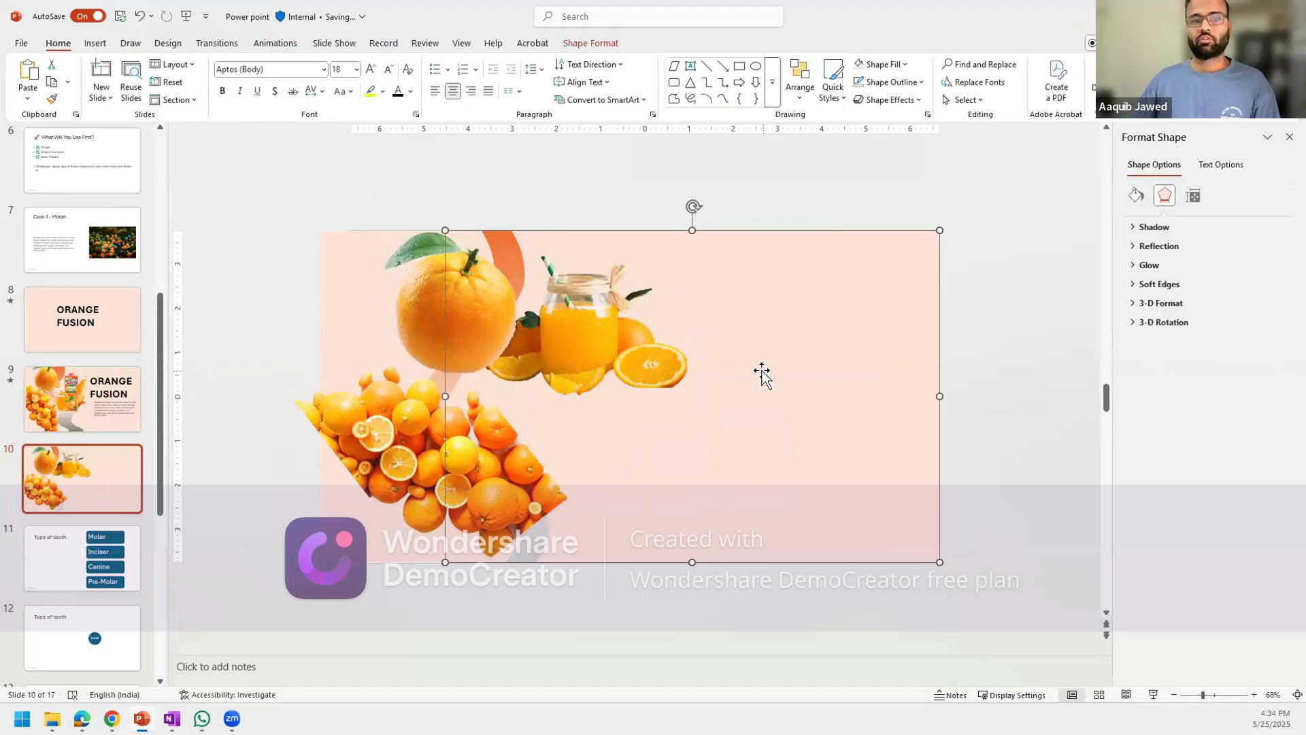
{"action": "right_click", "coordinate": [761, 370]}
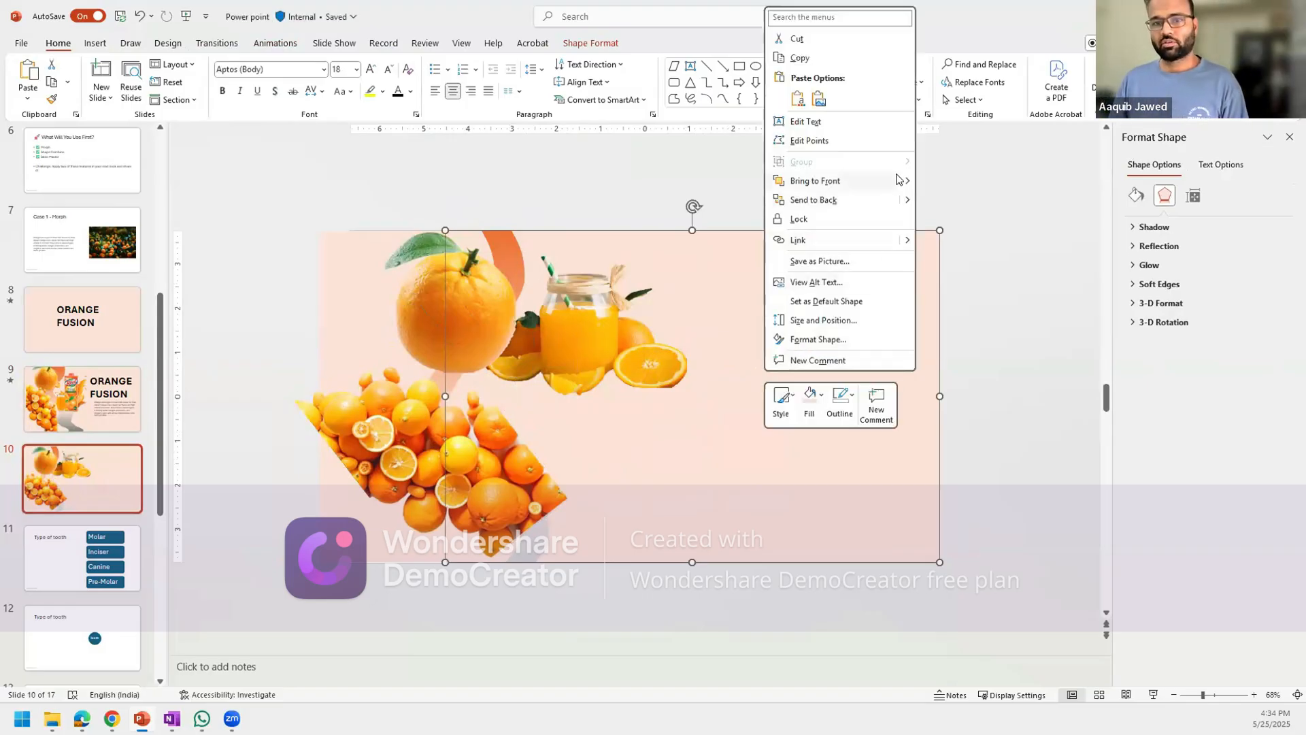
{"action": "mouse_move", "coordinate": [907, 199]}
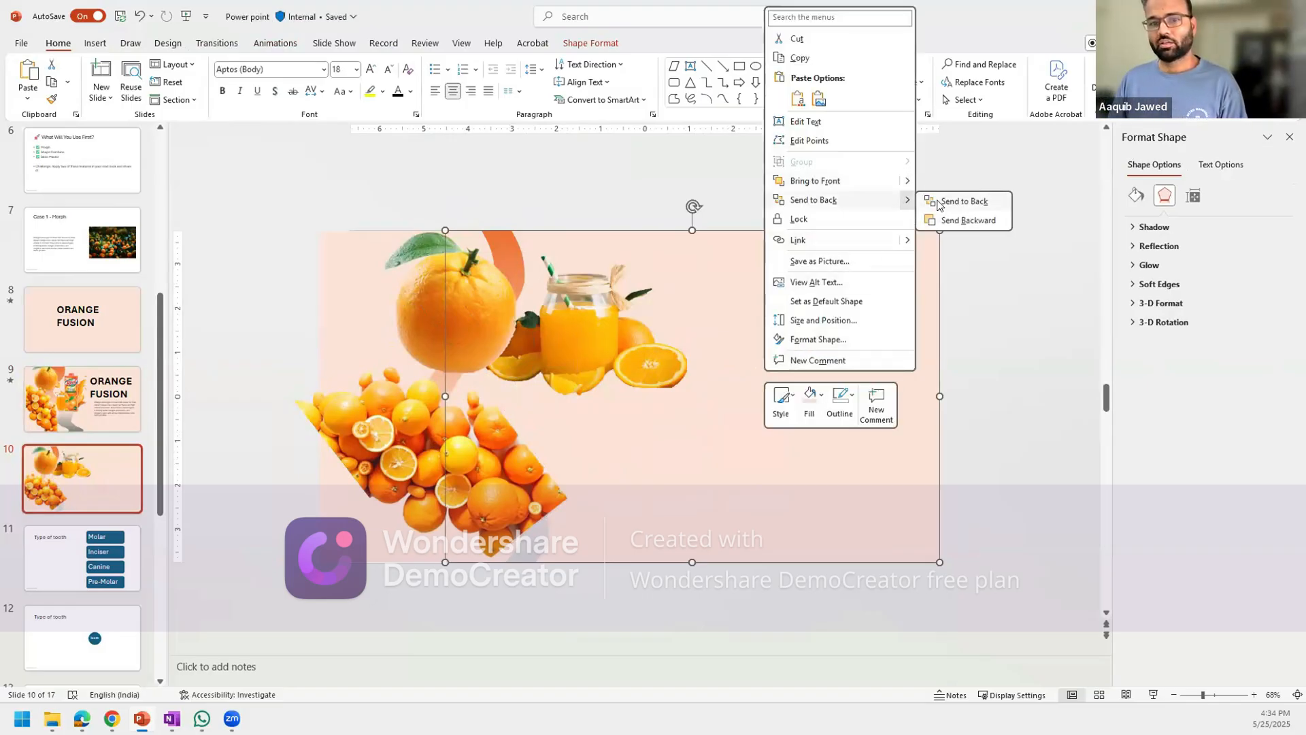
{"action": "left_click", "coordinate": [960, 201]}
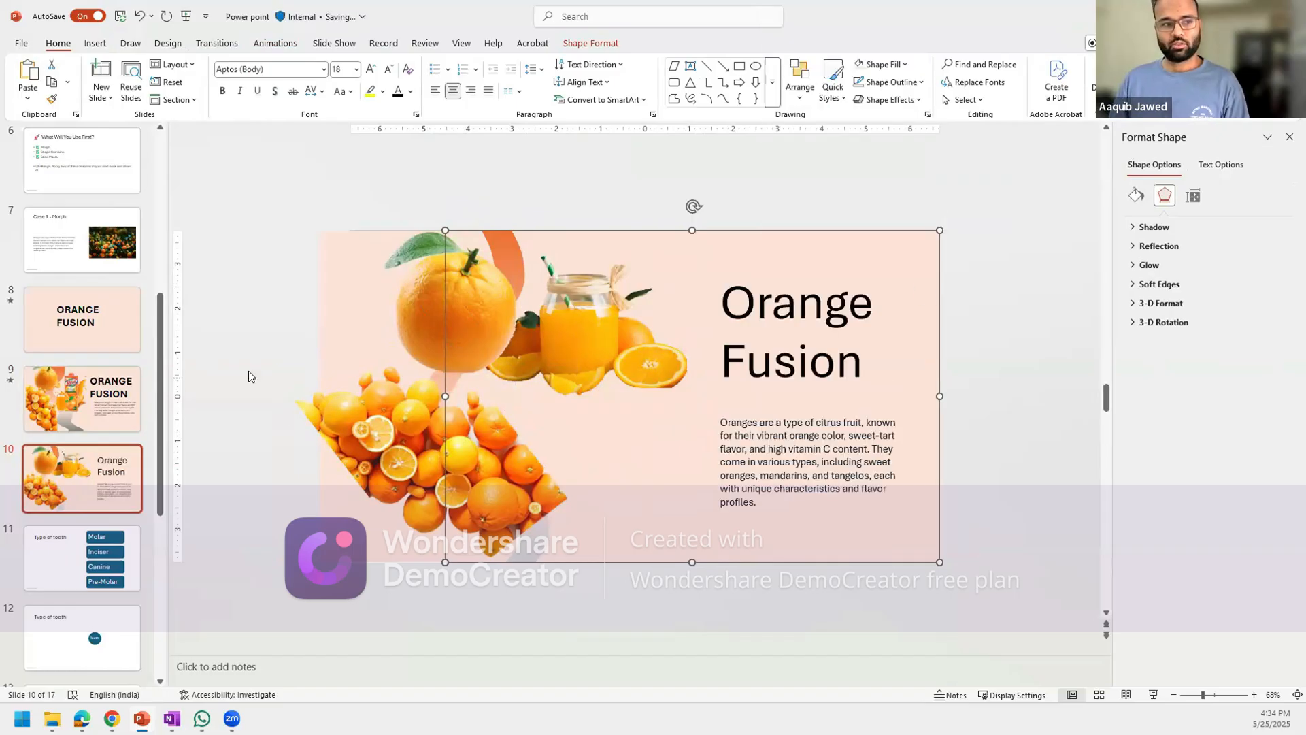
- Shift slide 10's two background shapes to the right, the wider one past the slide's right edge, and lower the oranges pile slightly
{"action": "left_click", "coordinate": [83, 392]}
{"action": "left_click", "coordinate": [97, 474]}
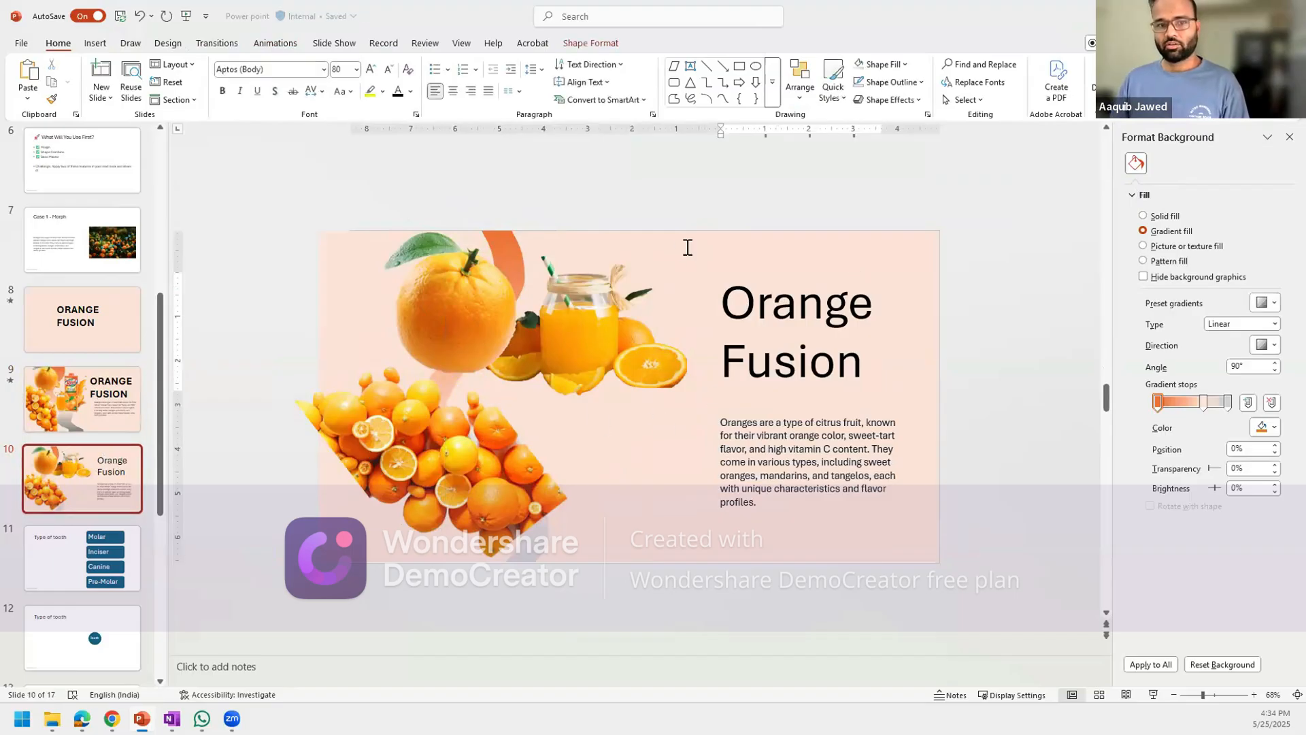
{"action": "left_click", "coordinate": [683, 249]}
{"action": "left_click_drag", "start_coordinate": [706, 246], "coordinate": [742, 246]}
{"action": "left_click_drag", "start_coordinate": [342, 285], "coordinate": [359, 284]}
{"action": "left_click_drag", "start_coordinate": [688, 245], "coordinate": [700, 243]}
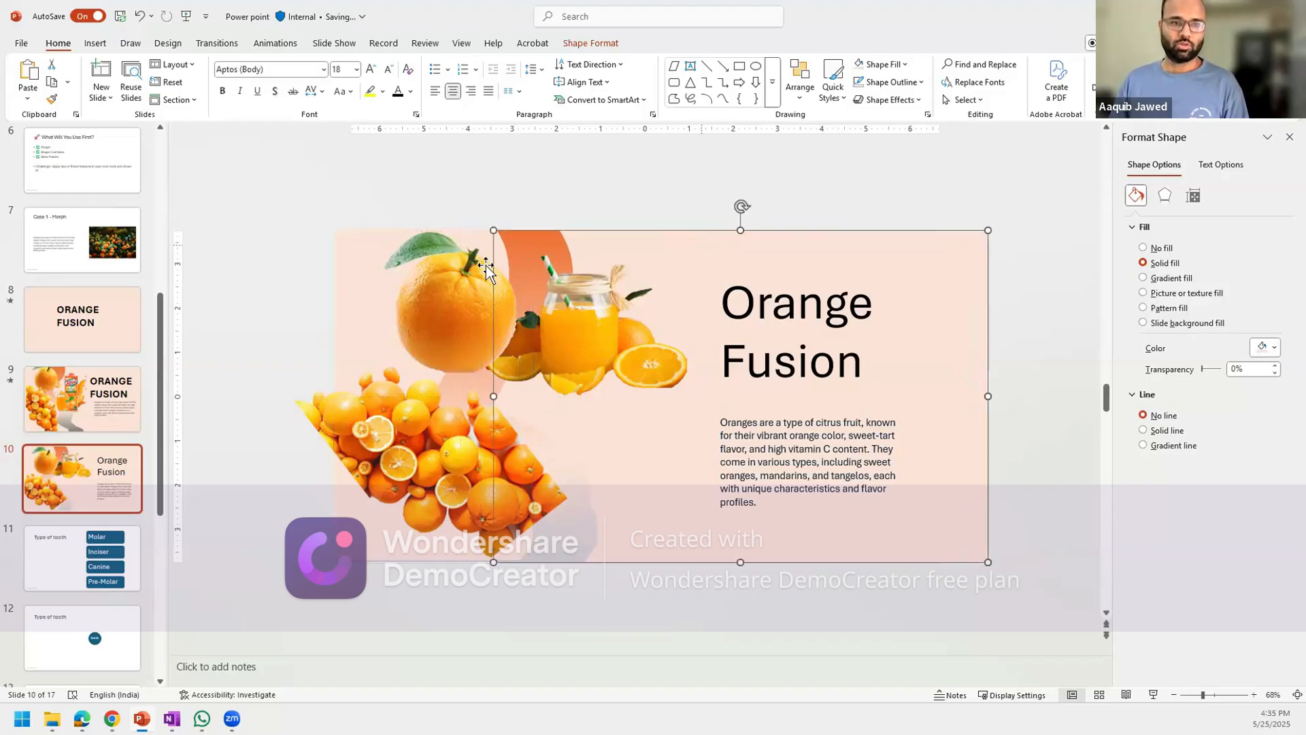
{"action": "left_click_drag", "start_coordinate": [372, 256], "coordinate": [364, 256]}
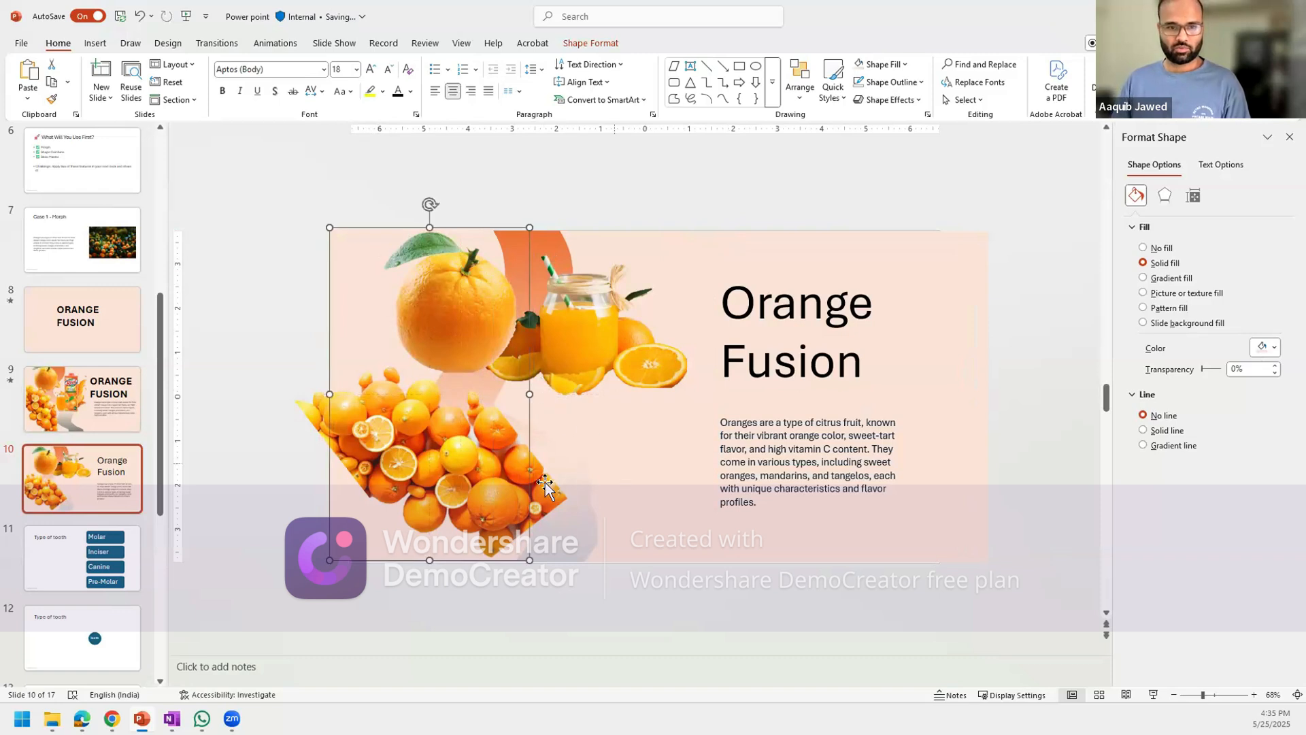
{"action": "left_click_drag", "start_coordinate": [462, 470], "coordinate": [449, 487]}
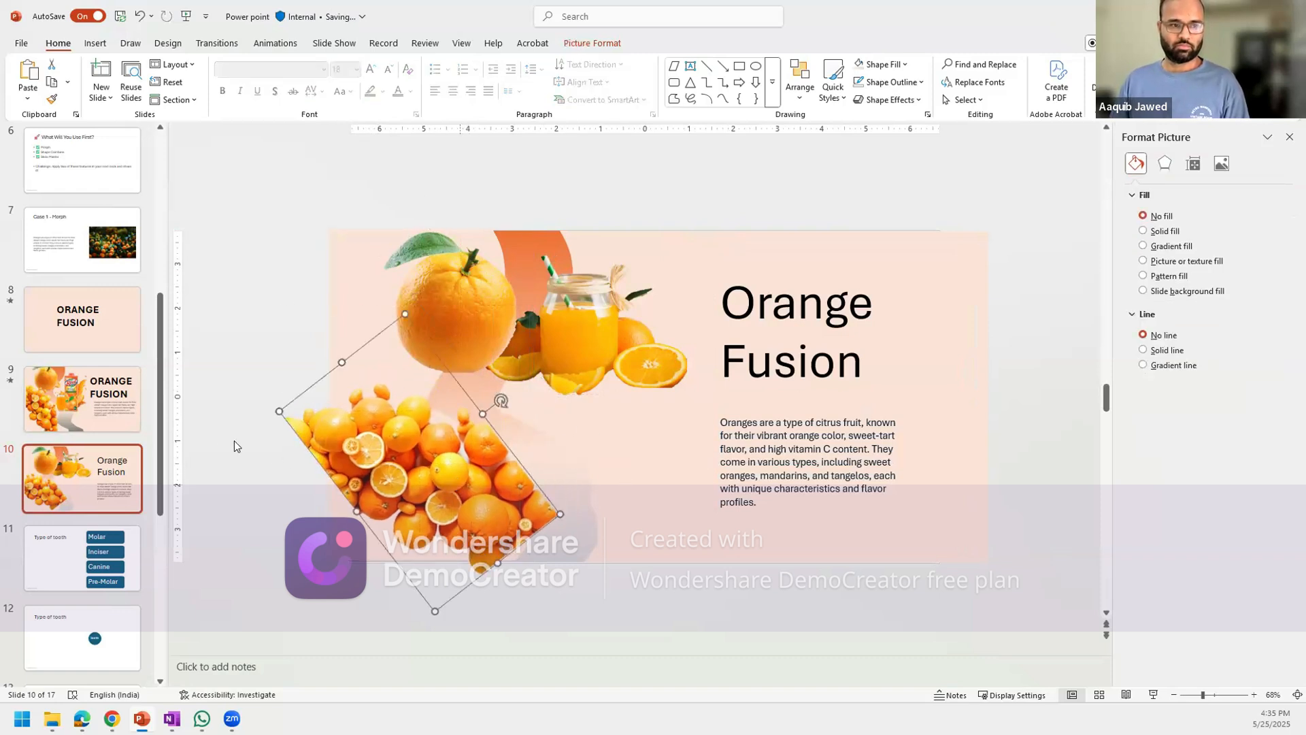
{"action": "left_click", "coordinate": [132, 483]}
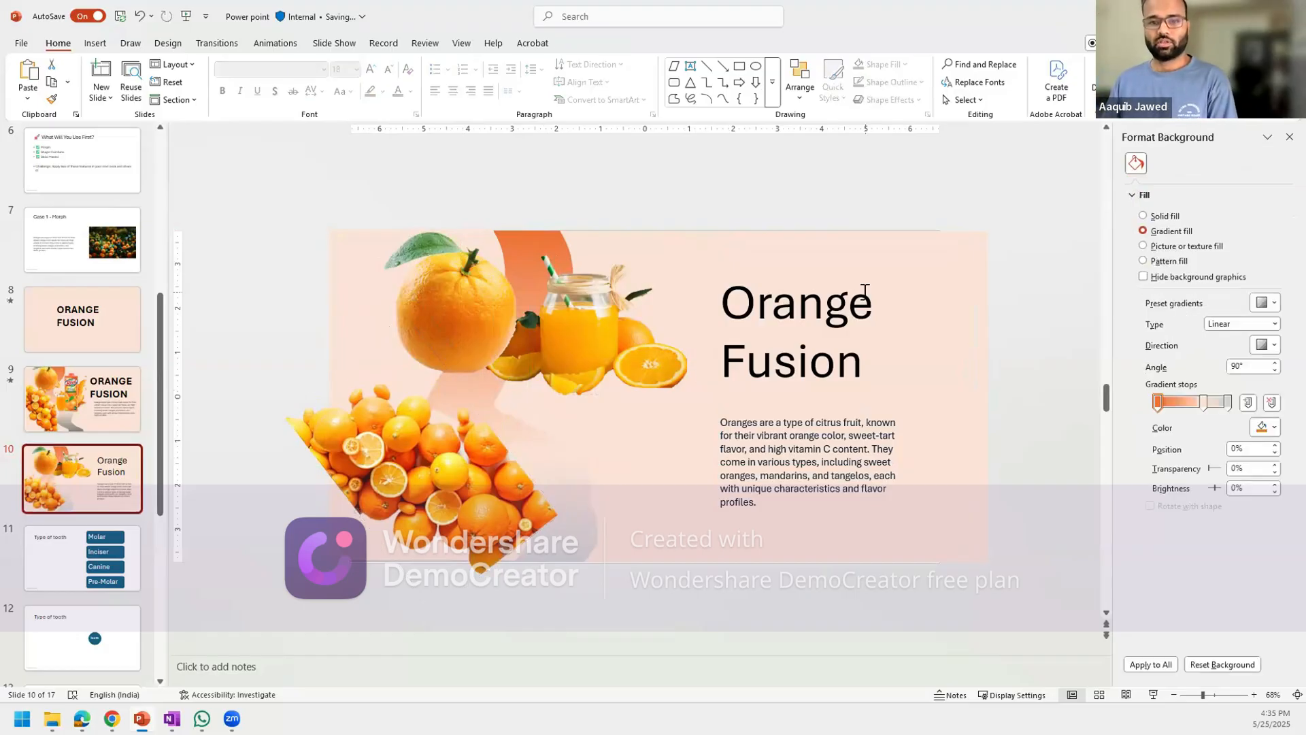